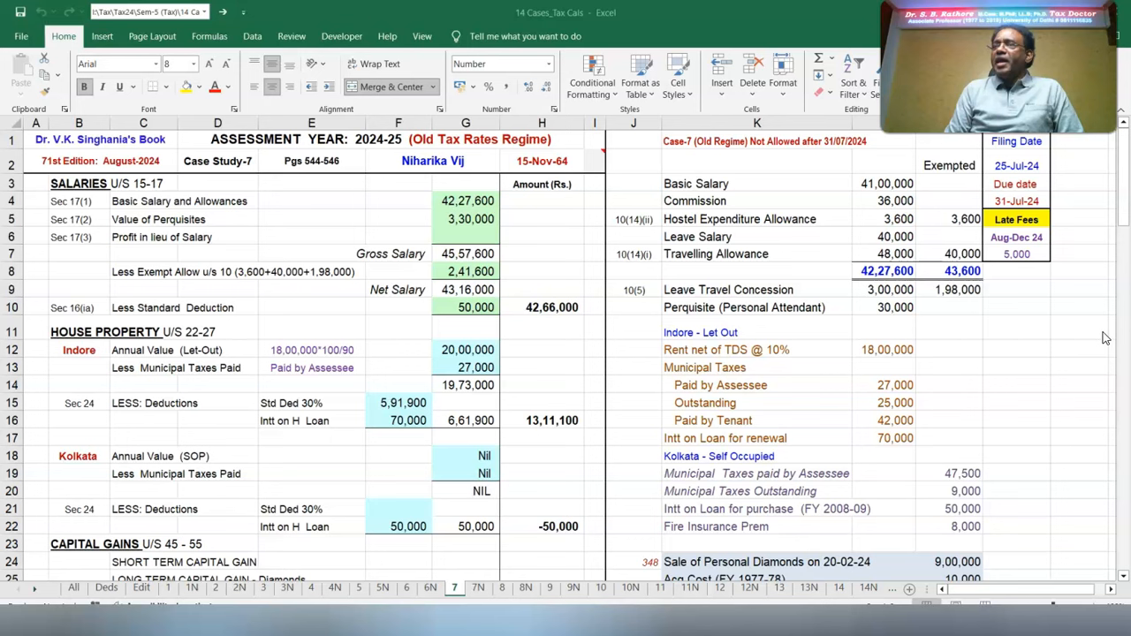
# Review the Case Study-7 old tax regime calculation through capital gains, other sources, deductions and tax on total income
pyautogui.scroll(-7, 1105, 338)
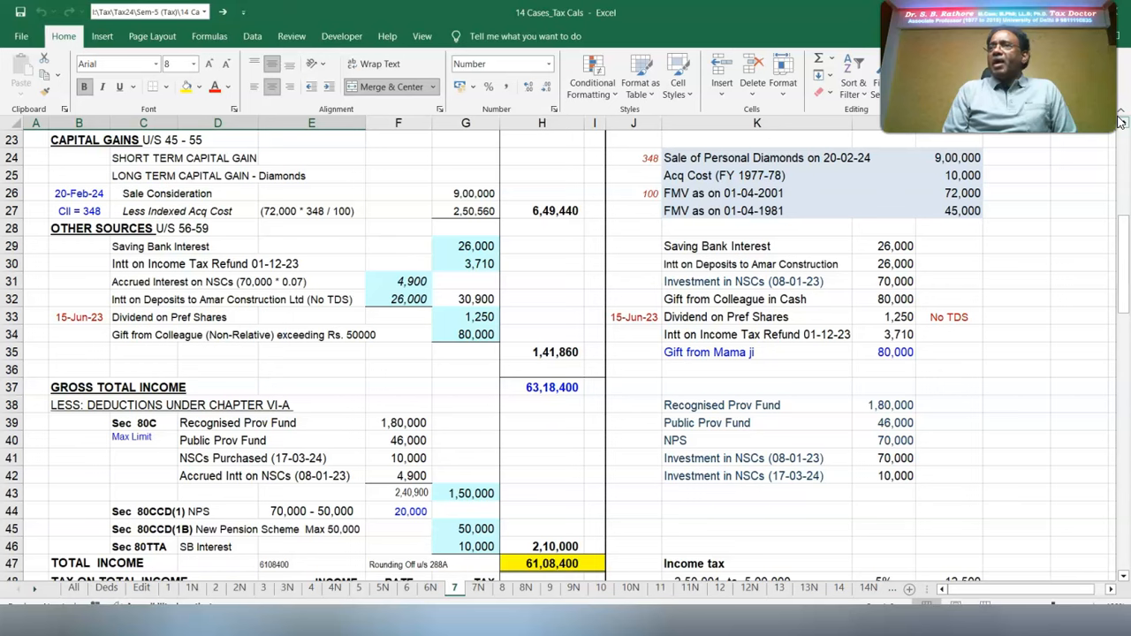
pyautogui.scroll(-7, 1096, 570)
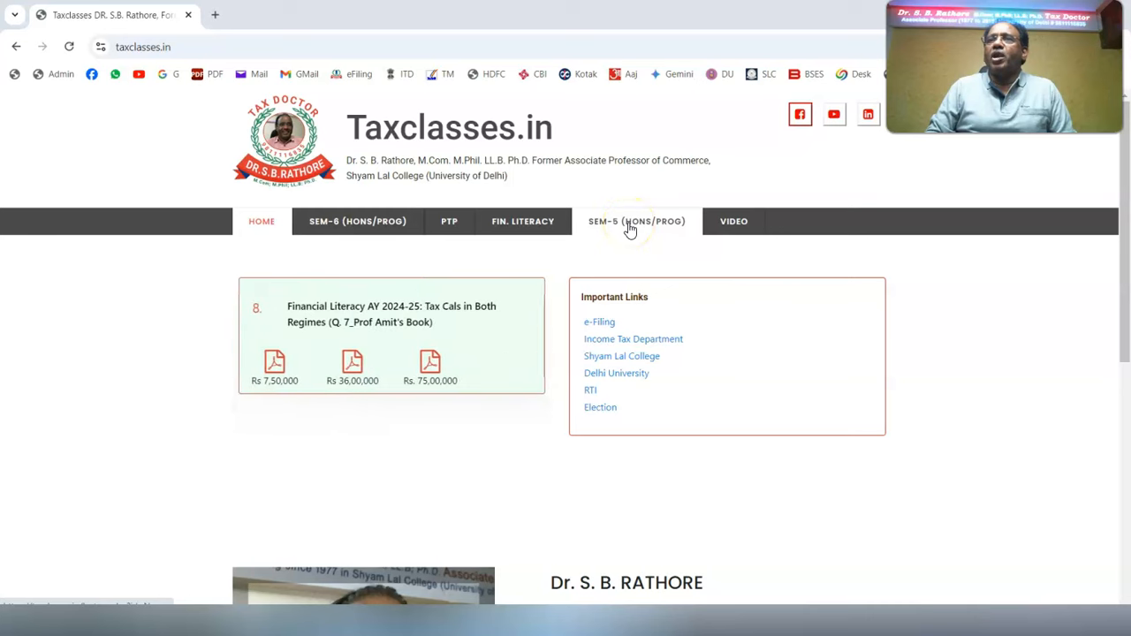
# Open the SEM-5 (Hons/Prog) page on taxclasses.in and look through its list of case studies
pyautogui.click(630, 226)
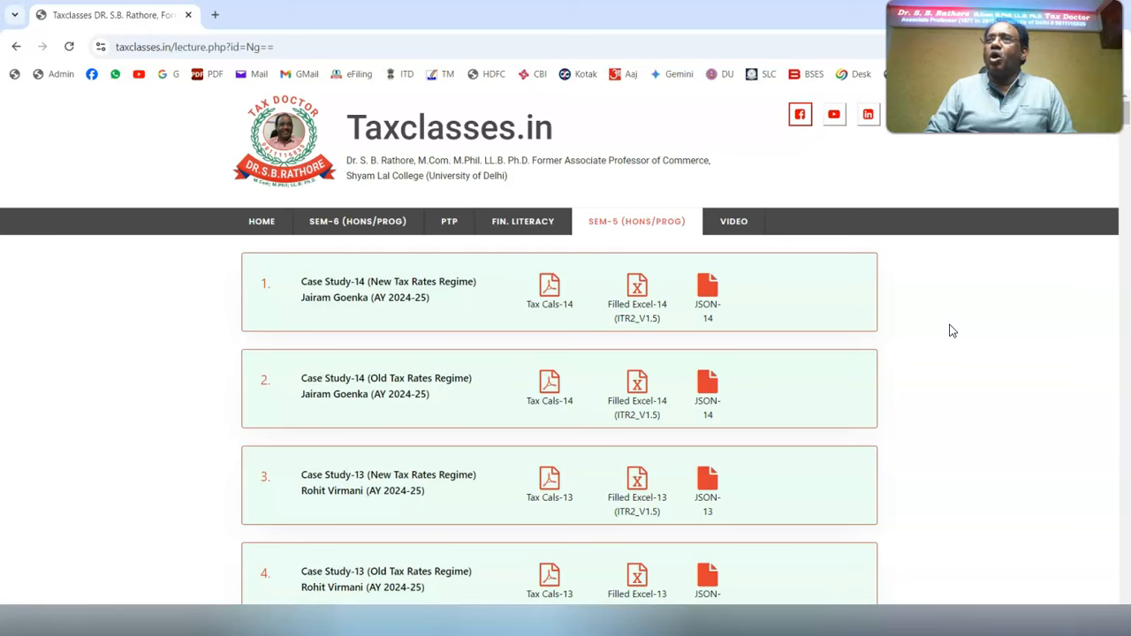
pyautogui.scroll(-15, 303, 265)
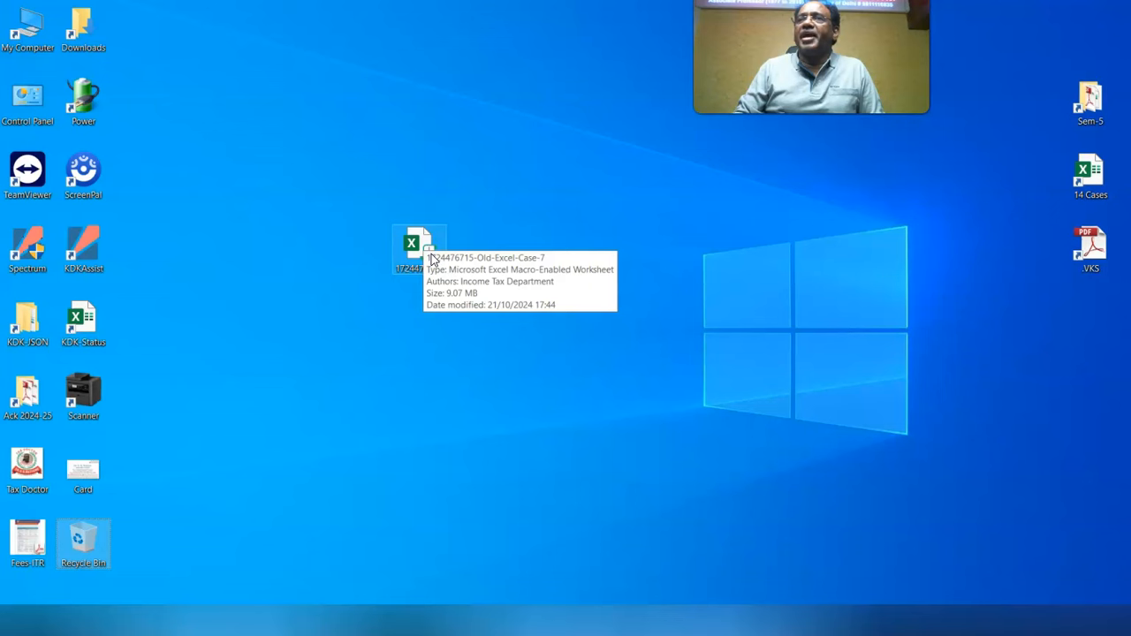
pyautogui.rightClick(432, 258)
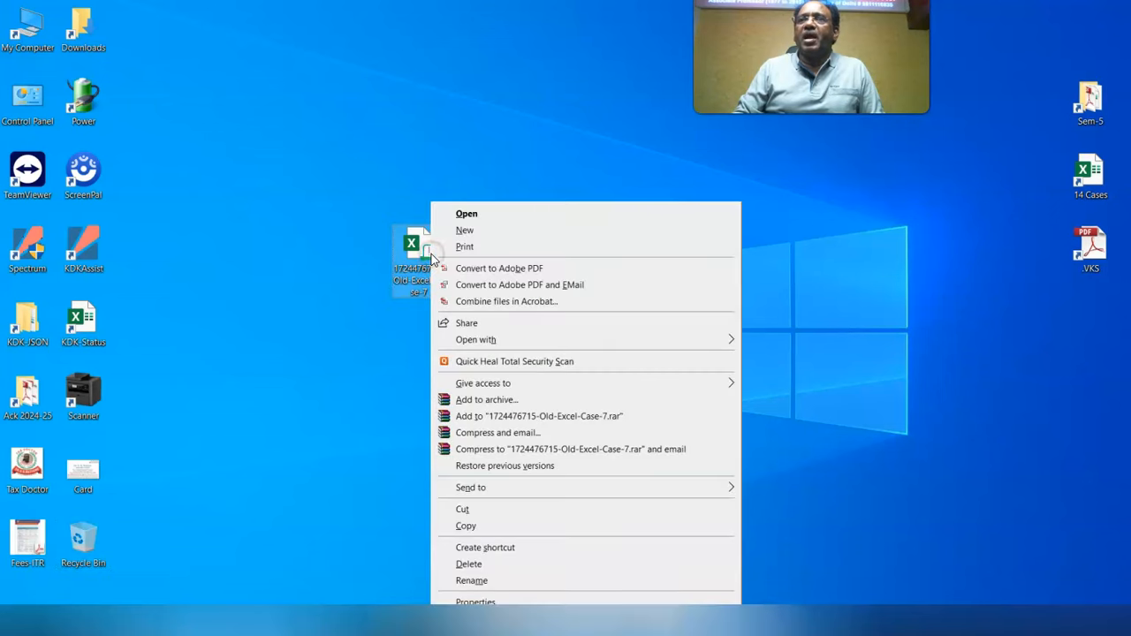
pyautogui.click(468, 602)
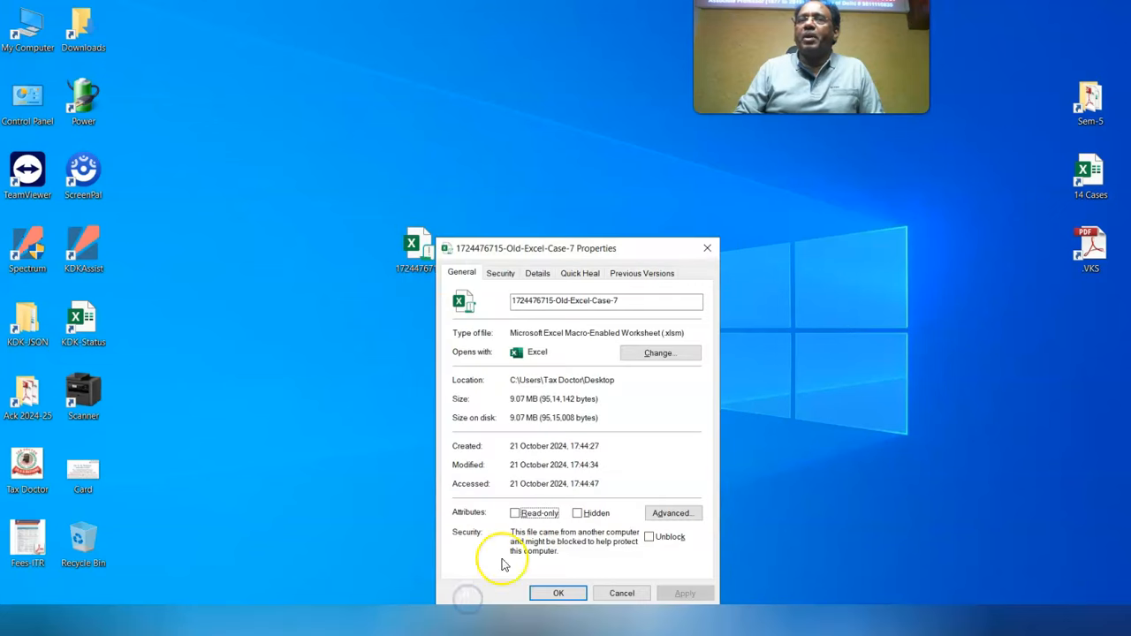
pyautogui.click(650, 538)
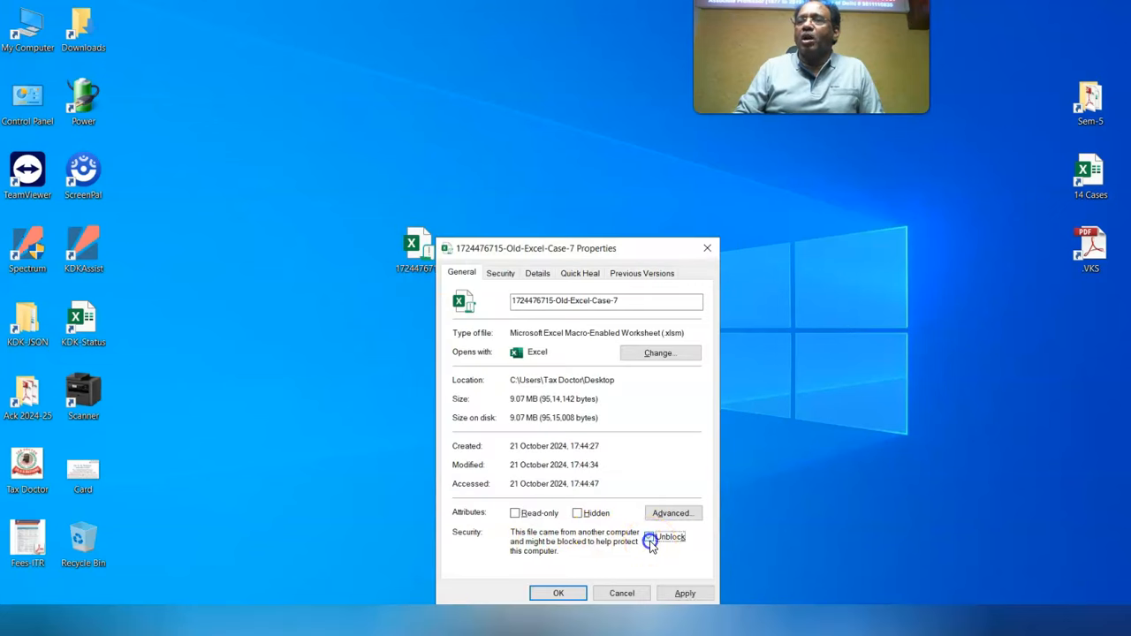
pyautogui.click(684, 594)
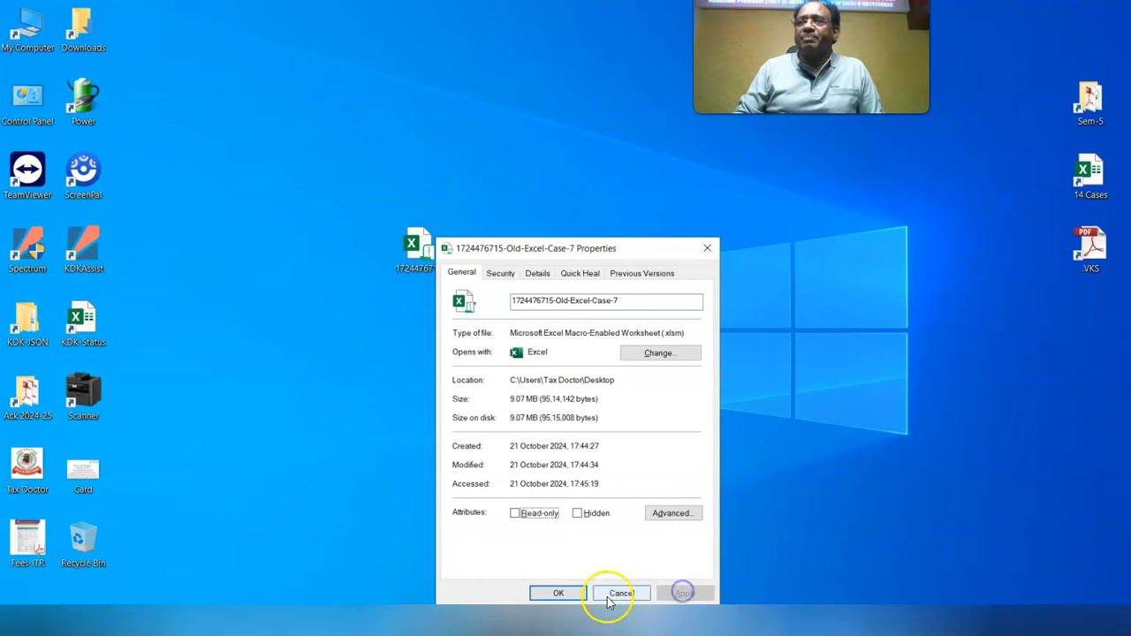
pyautogui.click(559, 593)
pyautogui.rightClick(419, 245)
pyautogui.click(465, 216)
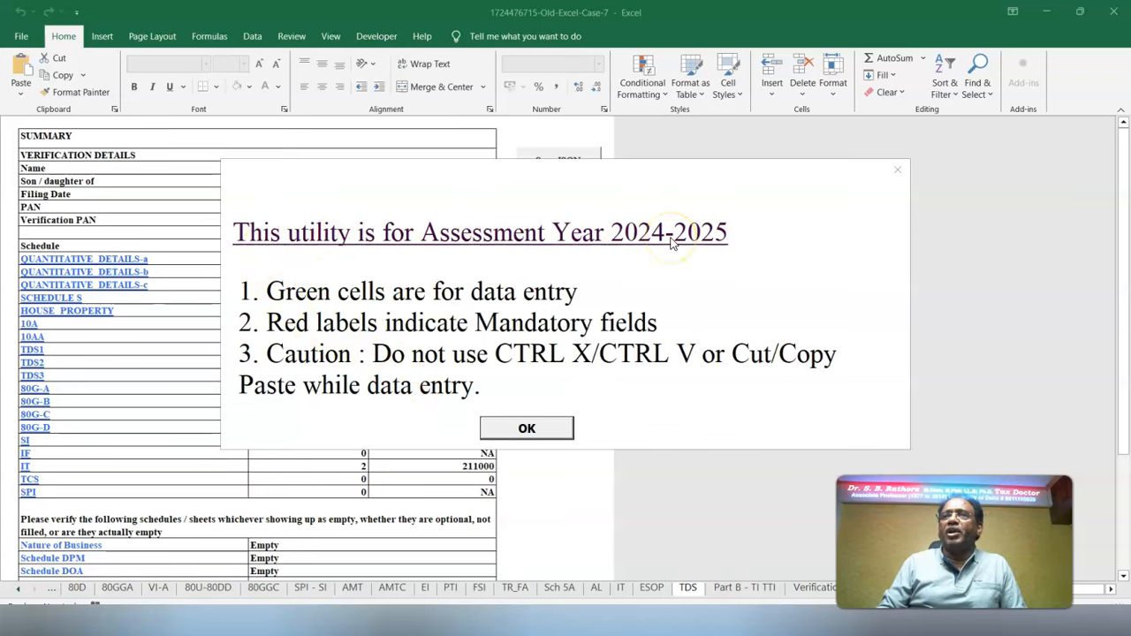
pyautogui.click(527, 429)
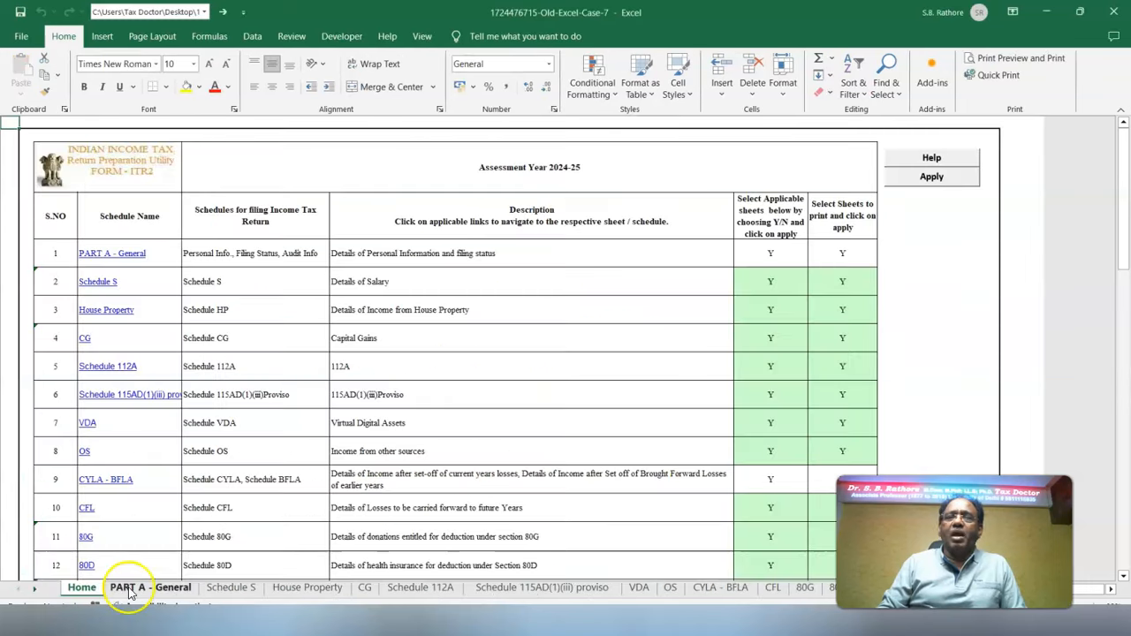
pyautogui.click(130, 589)
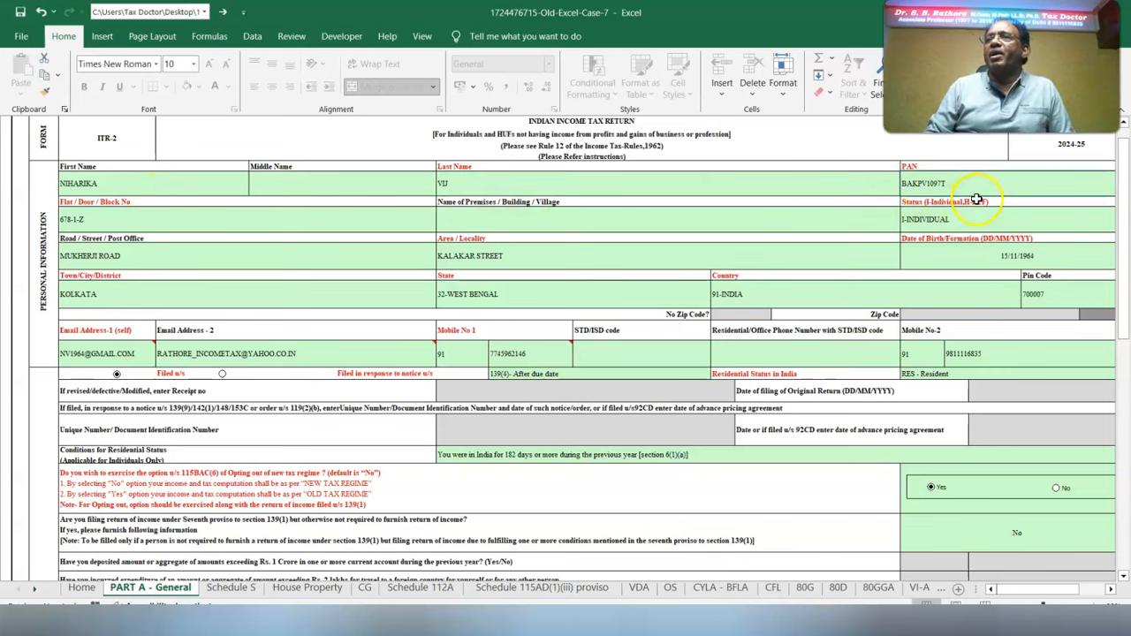
# Set the taxpayer's status to I-INDIVIDUAL in the personal information section
pyautogui.click(920, 218)
pyautogui.click(1112, 223)
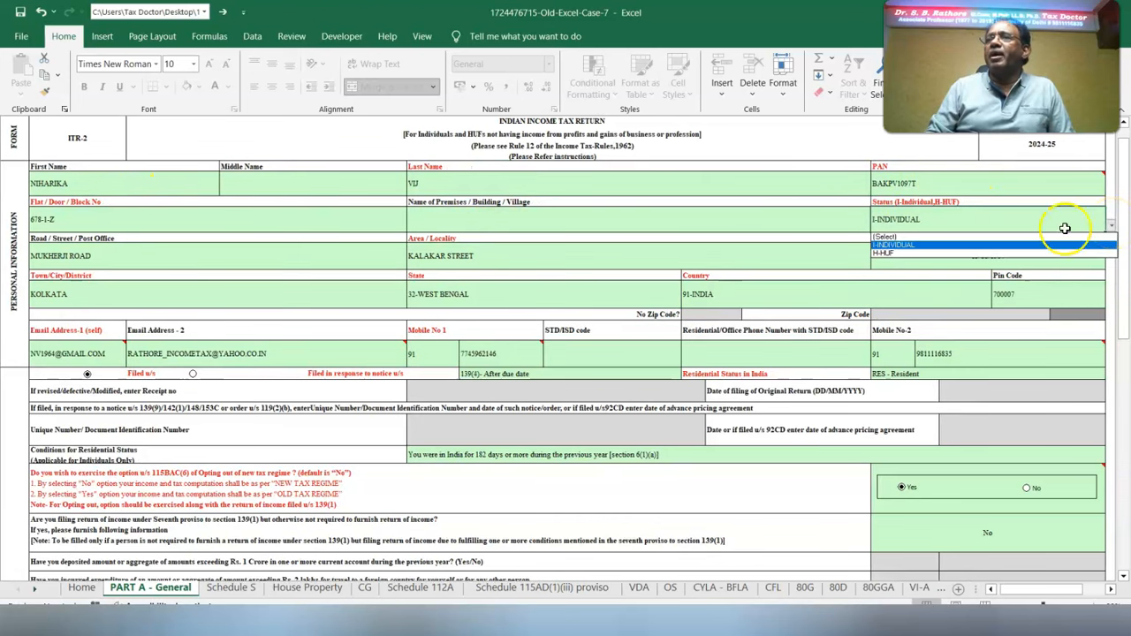
pyautogui.click(877, 245)
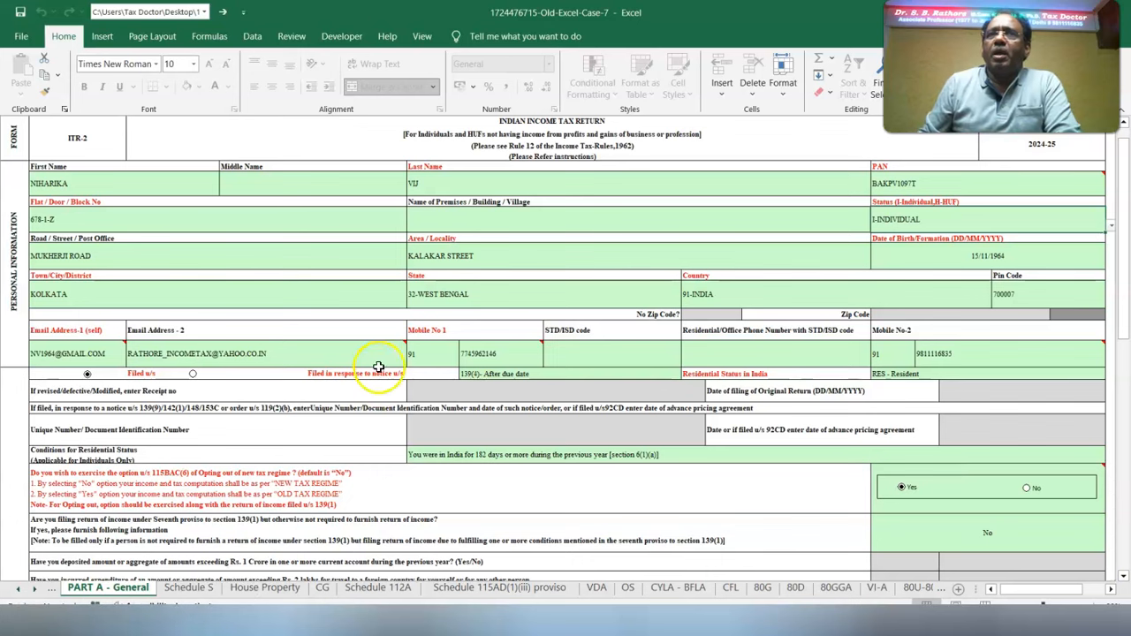
# Set the filing section to 139(1)- On or Before due date and check the residential status and its conditions
pyautogui.click(517, 380)
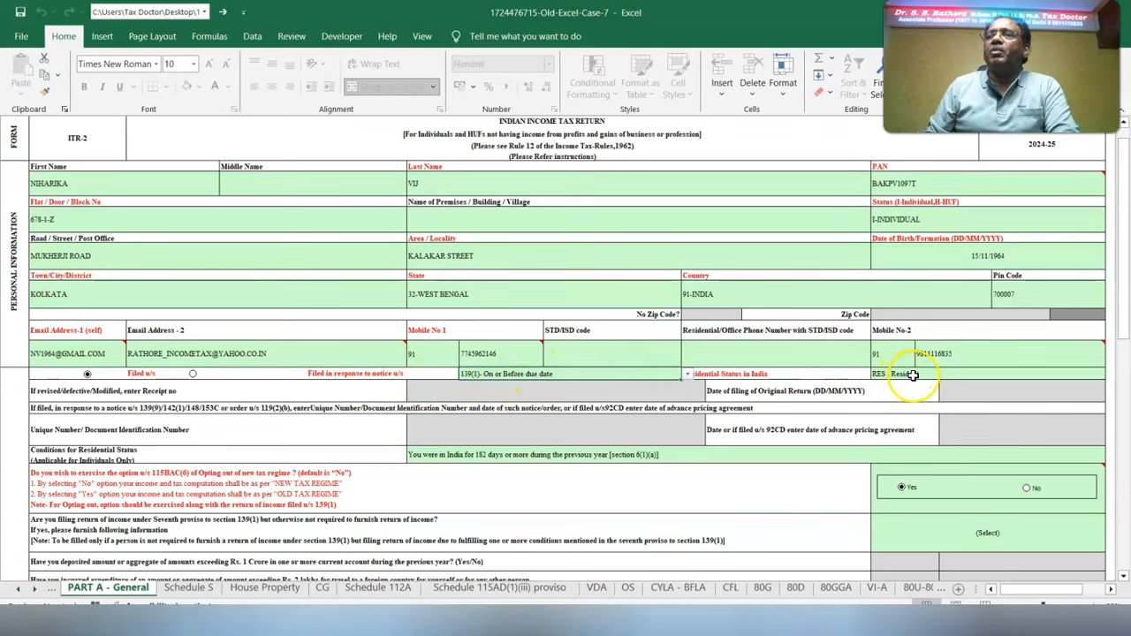
pyautogui.click(1089, 377)
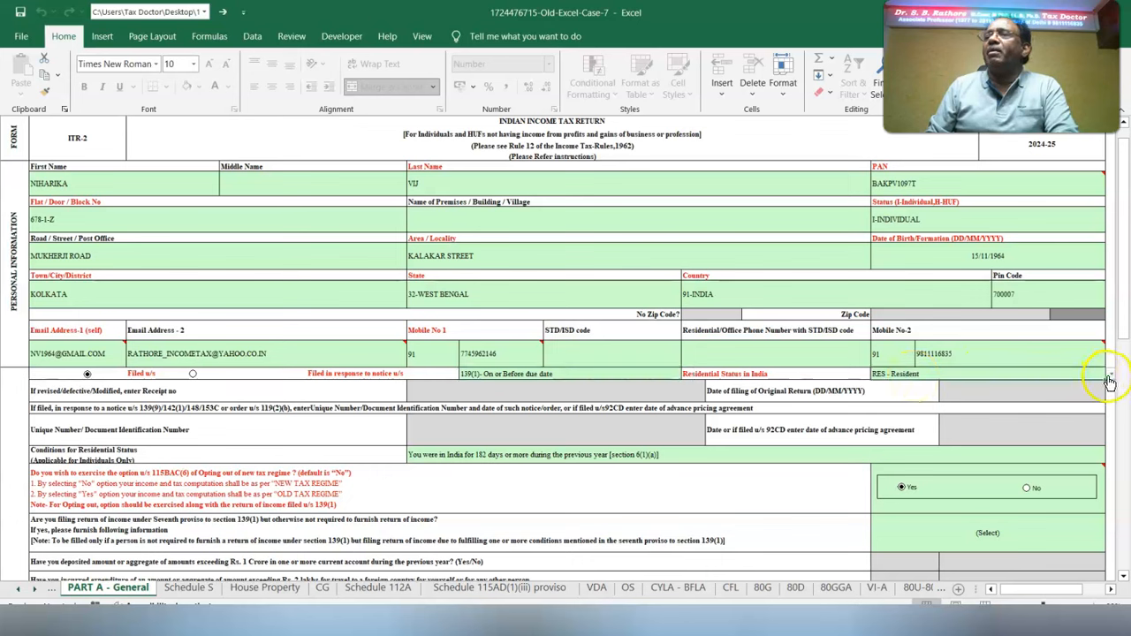
pyautogui.click(423, 457)
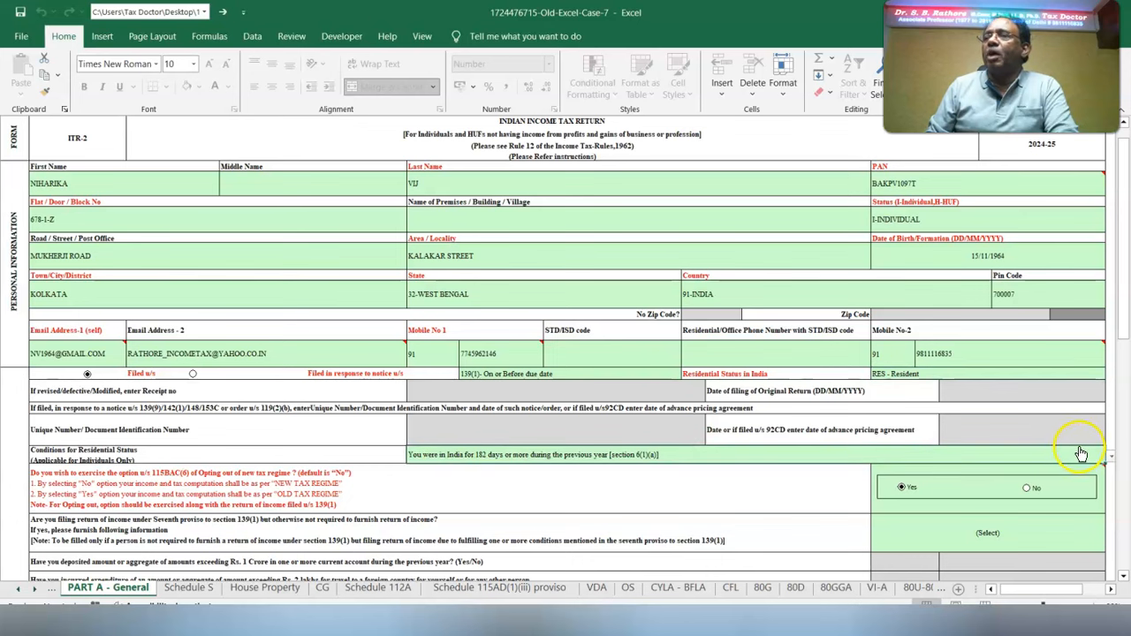
# Choose Yes for opting out of the new tax regime and open the answer choices for the seventh proviso question
pyautogui.click(906, 488)
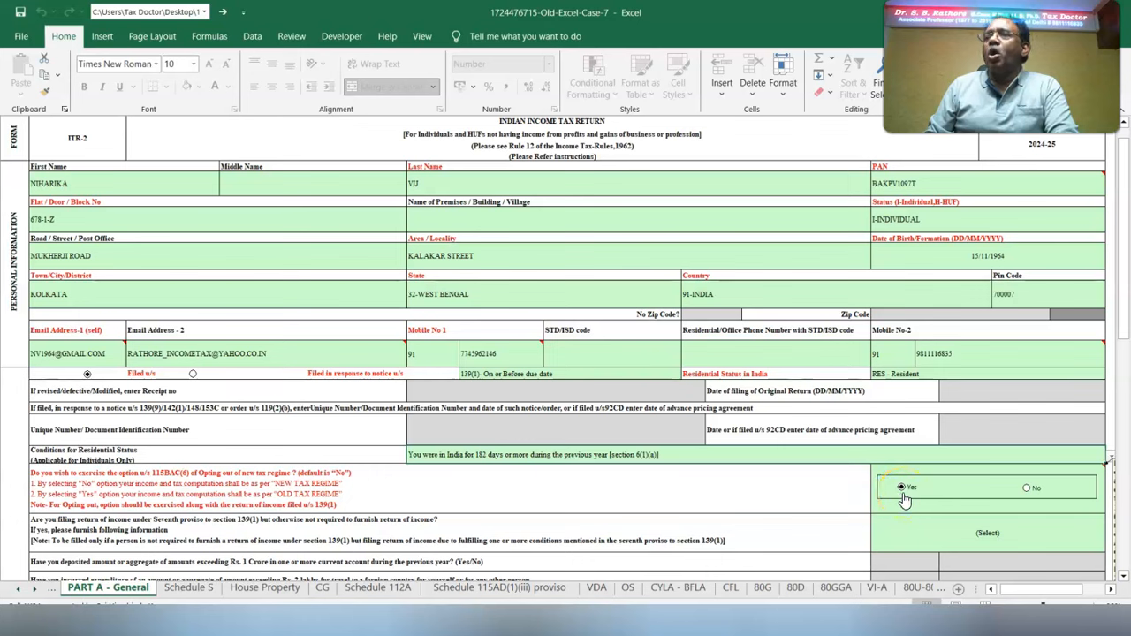
pyautogui.click(1028, 489)
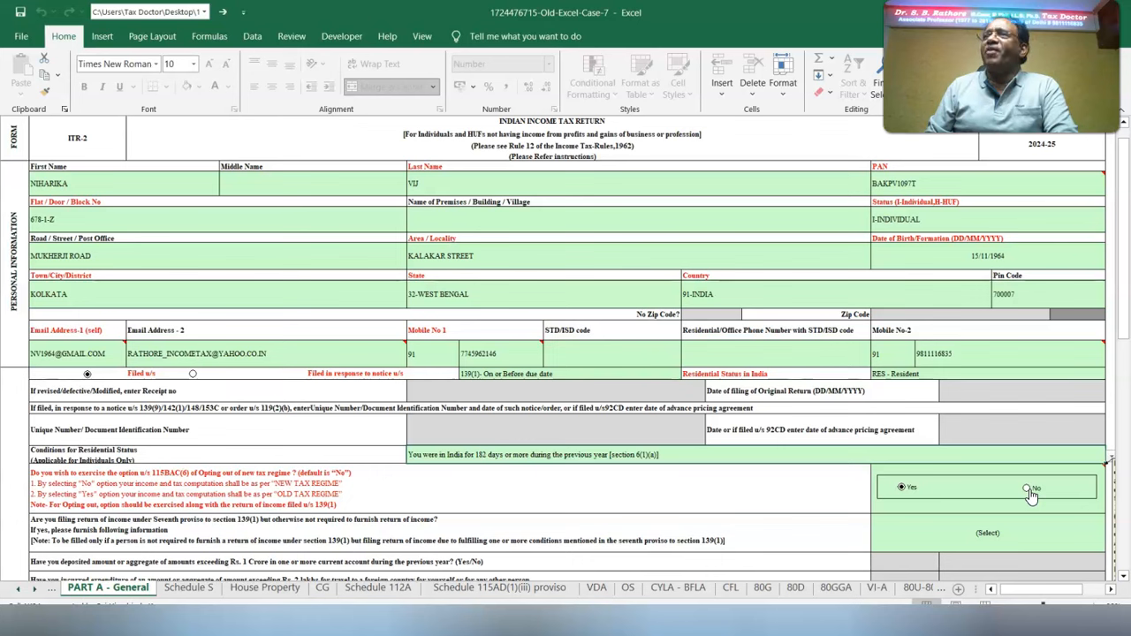
pyautogui.click(951, 526)
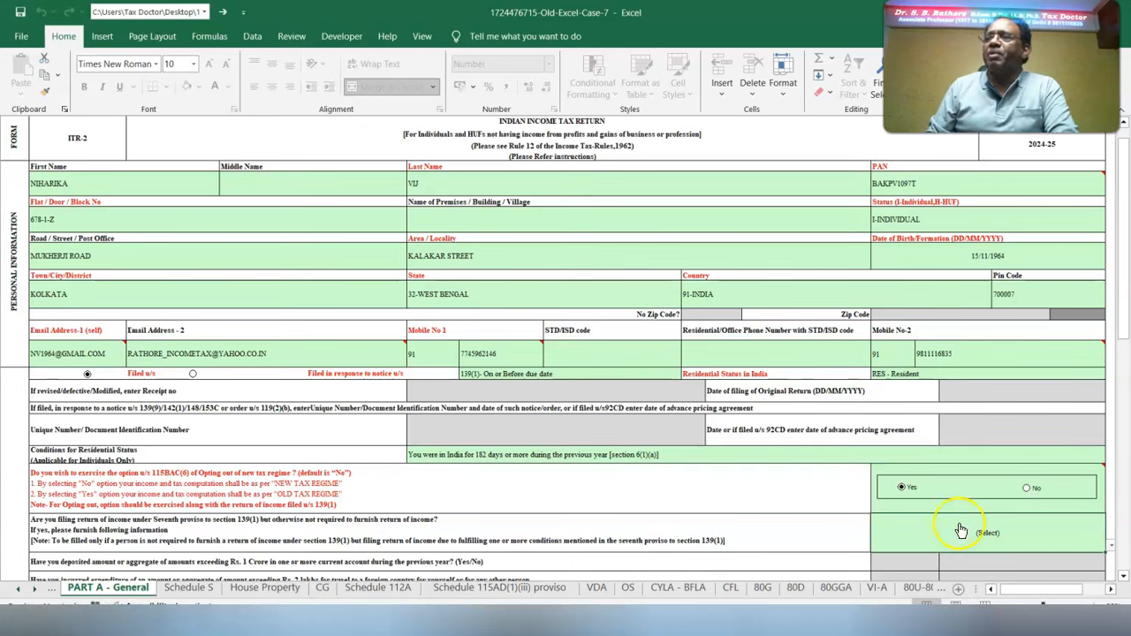
pyautogui.click(1111, 547)
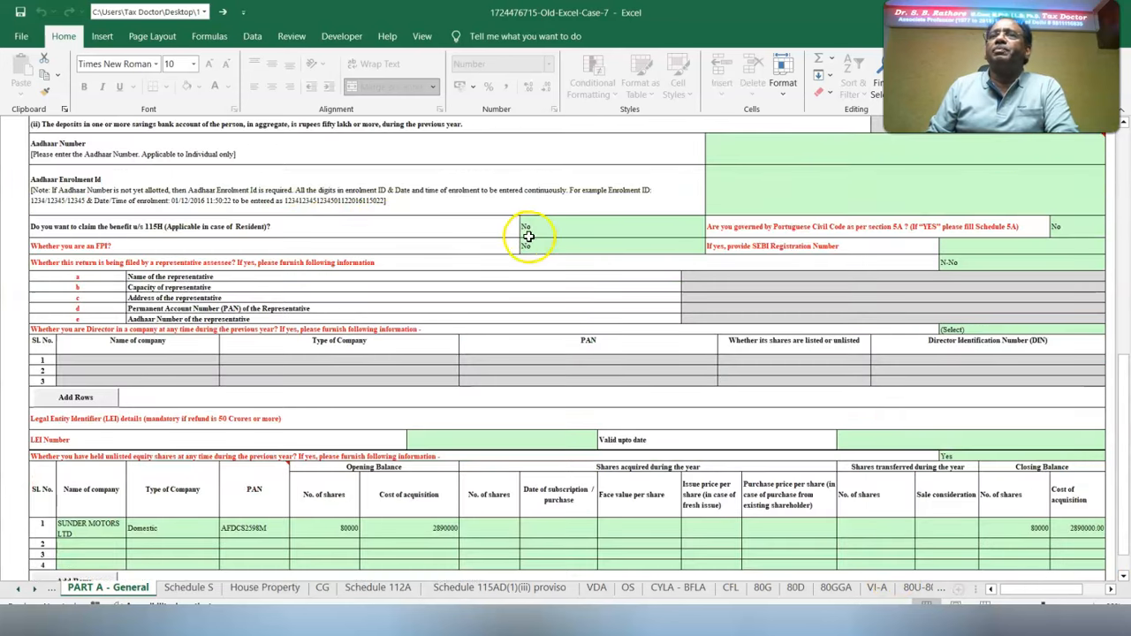
# Check the section 115H and FPI answers, and set the question about being a company director to Yes
pyautogui.click(549, 232)
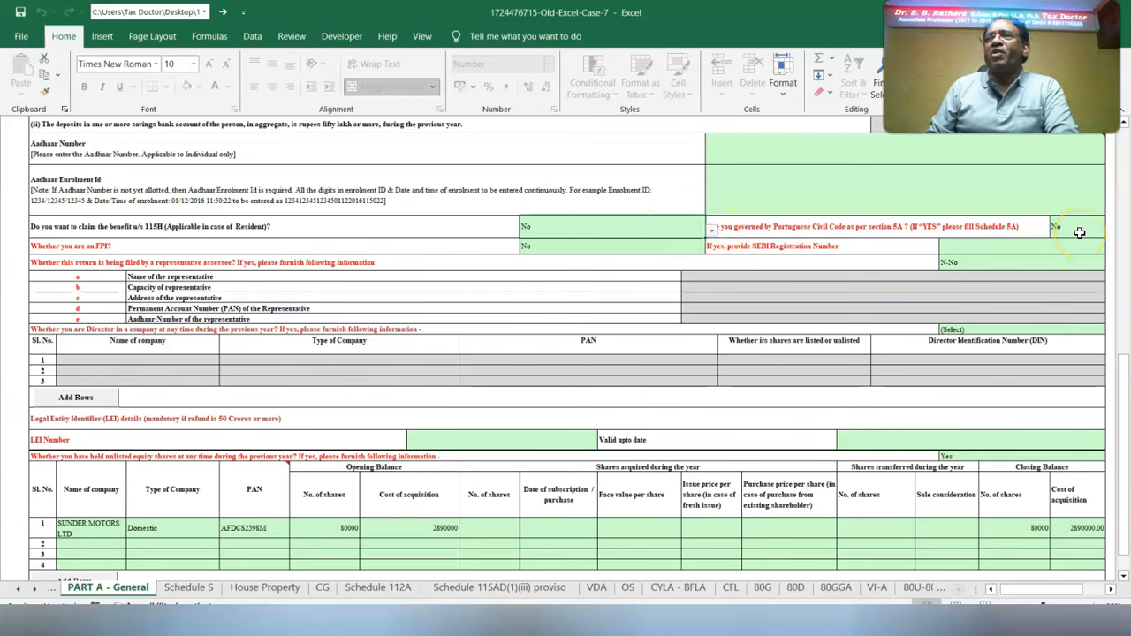
pyautogui.click(549, 252)
pyautogui.click(963, 337)
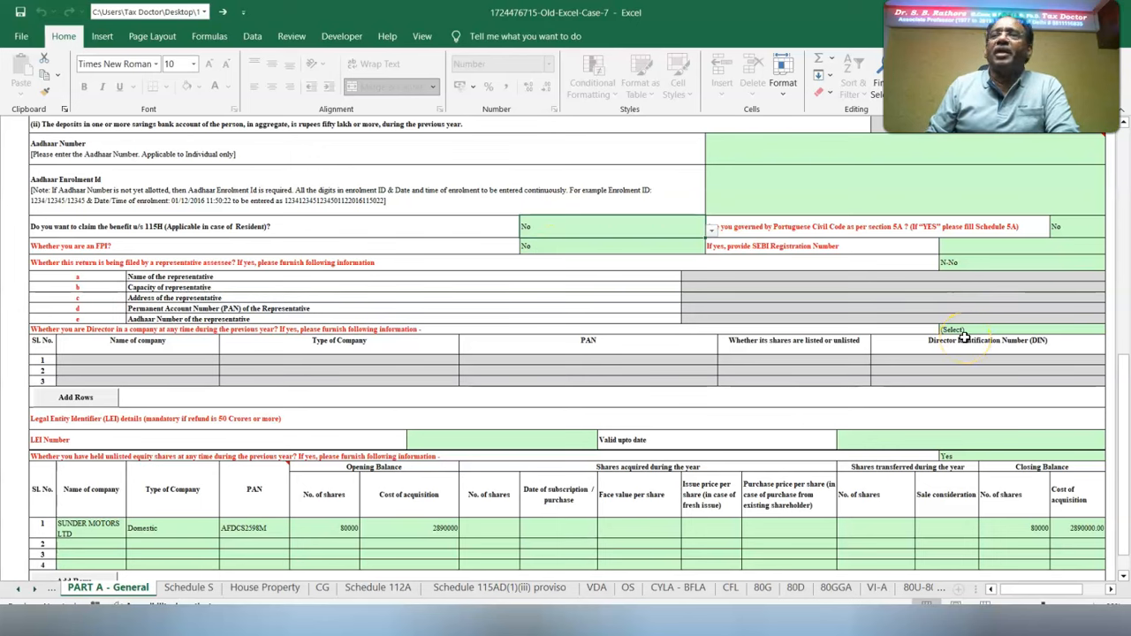
pyautogui.click(953, 329)
pyautogui.click(1111, 330)
pyautogui.click(989, 350)
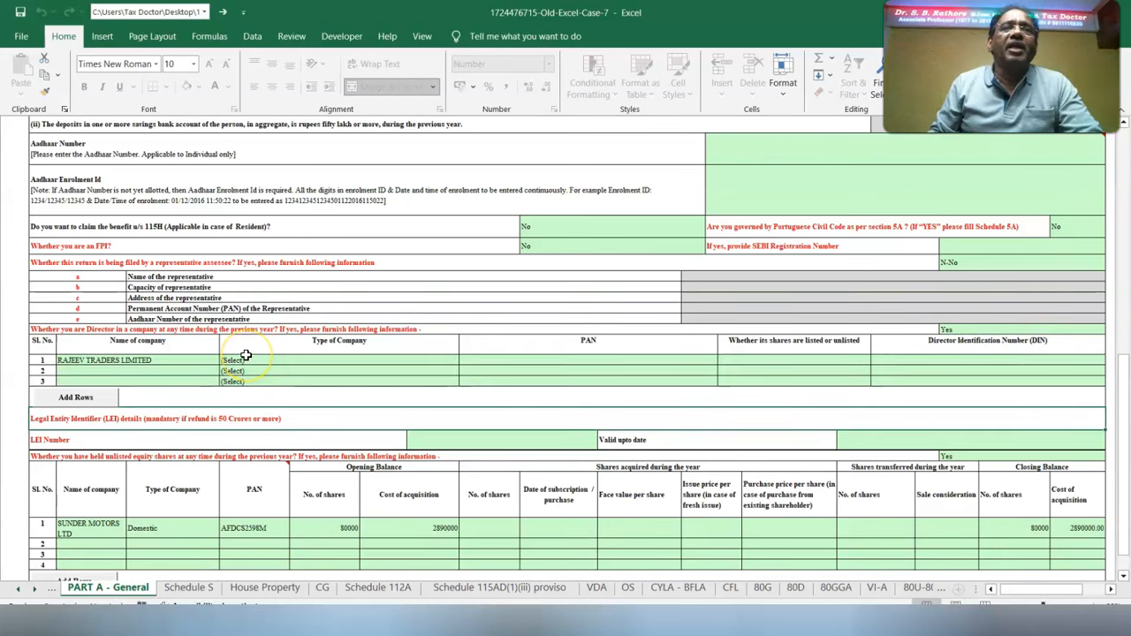
# Enter RAJEEV TRADERS LIMITED in the first director row as a Domestic company and fill in its PAN
pyautogui.click(246, 358)
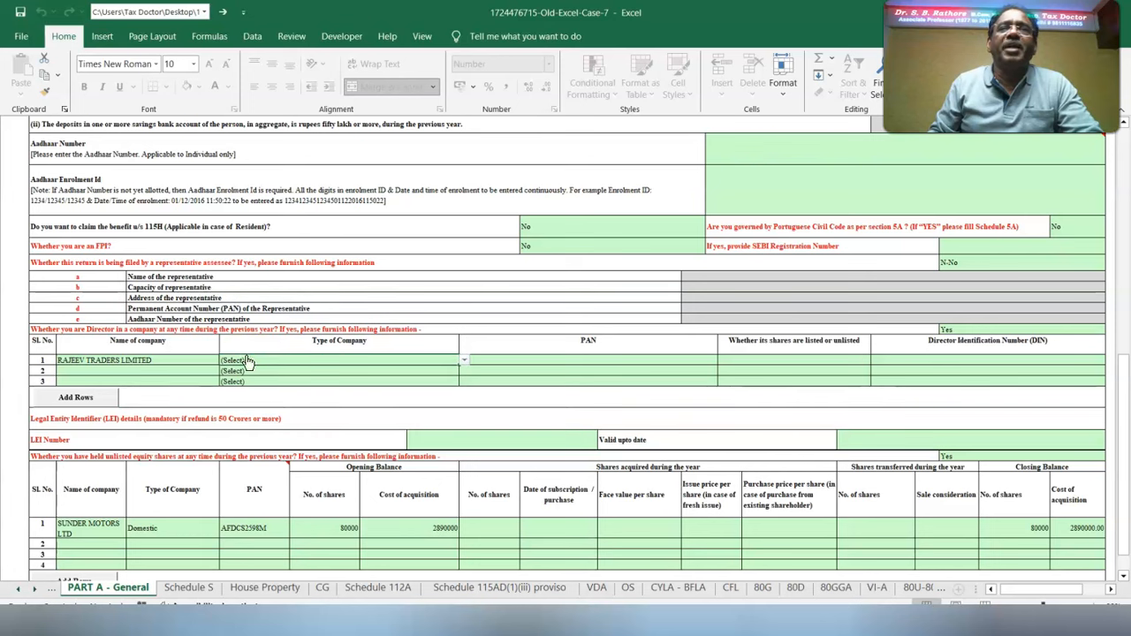
pyautogui.click(462, 361)
pyautogui.click(366, 377)
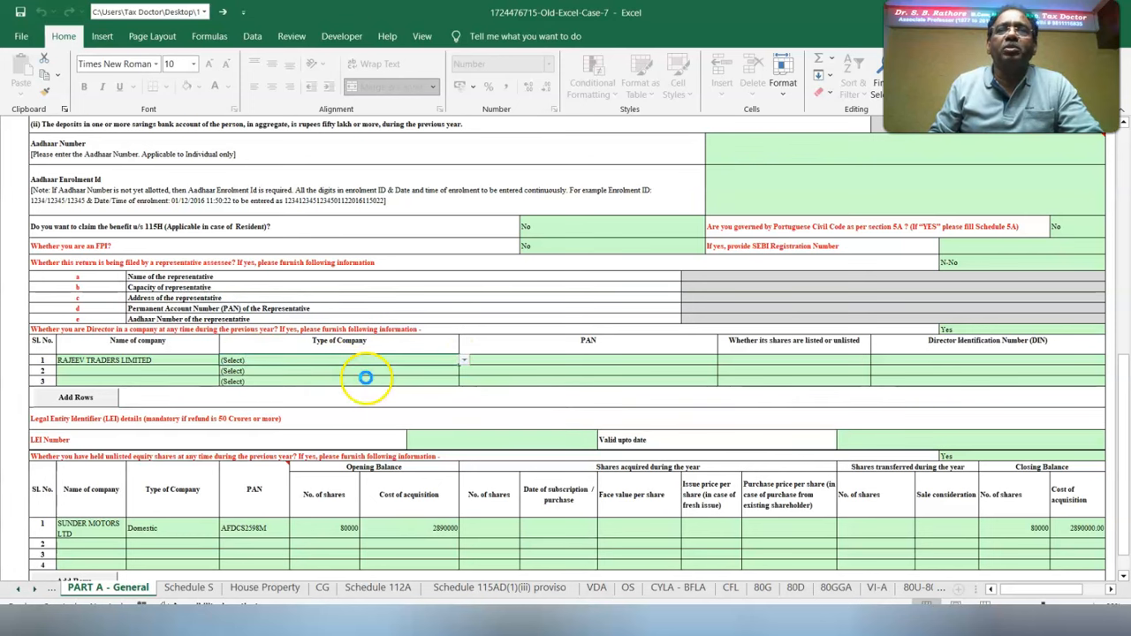
pyautogui.click(528, 357)
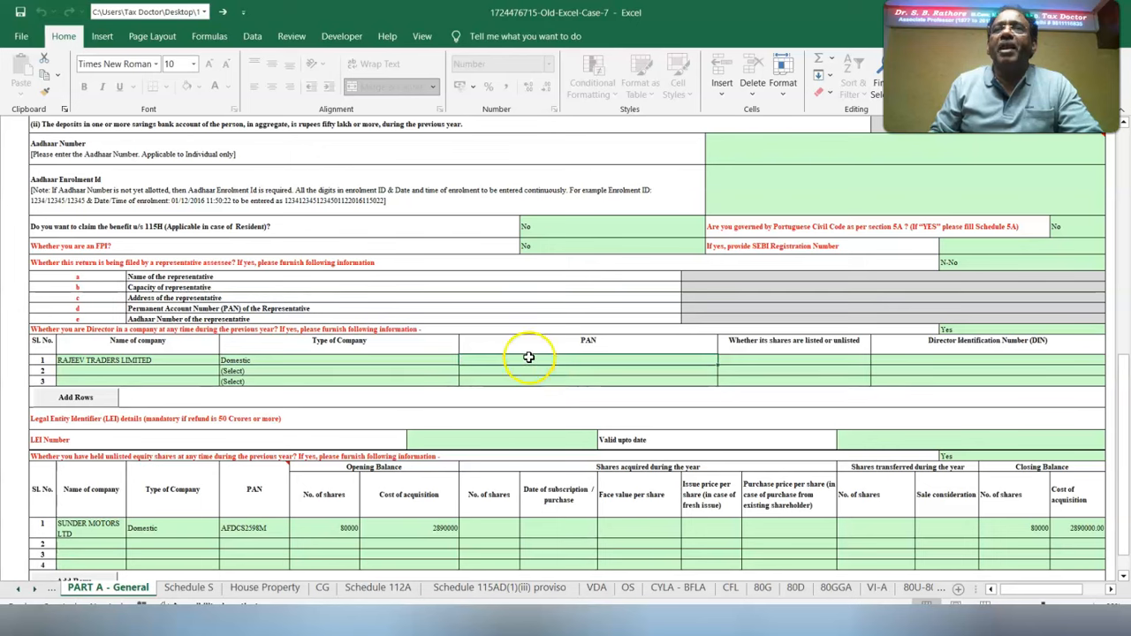
pyautogui.write('AHPCR9873P')
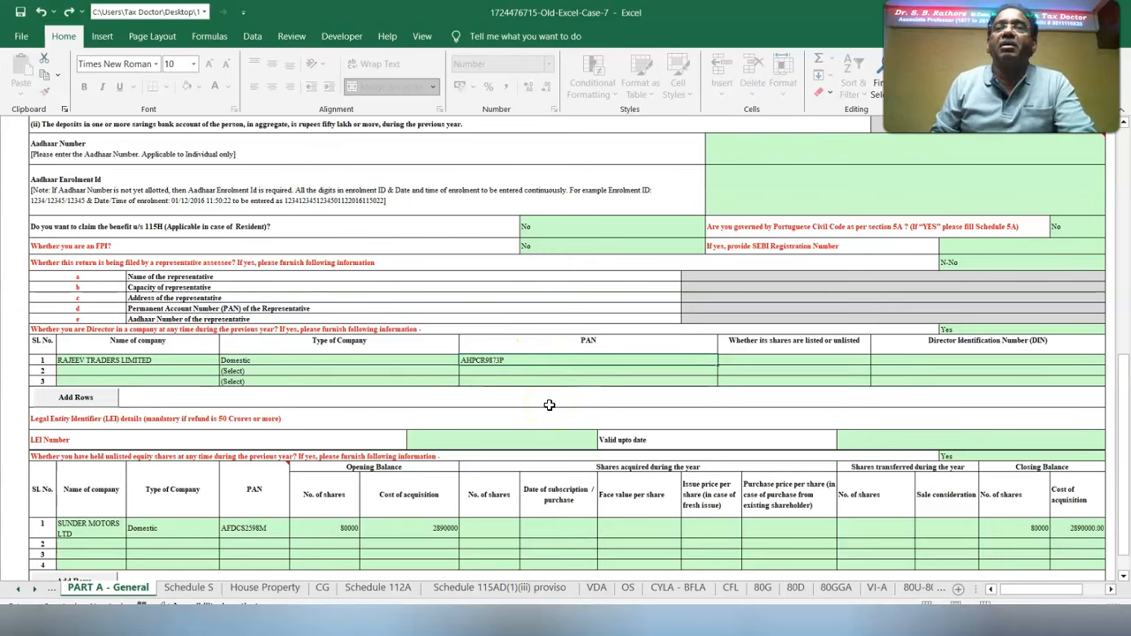
# Mark the first director company's shares as Listed and enter the Director Identification Number
pyautogui.click(729, 364)
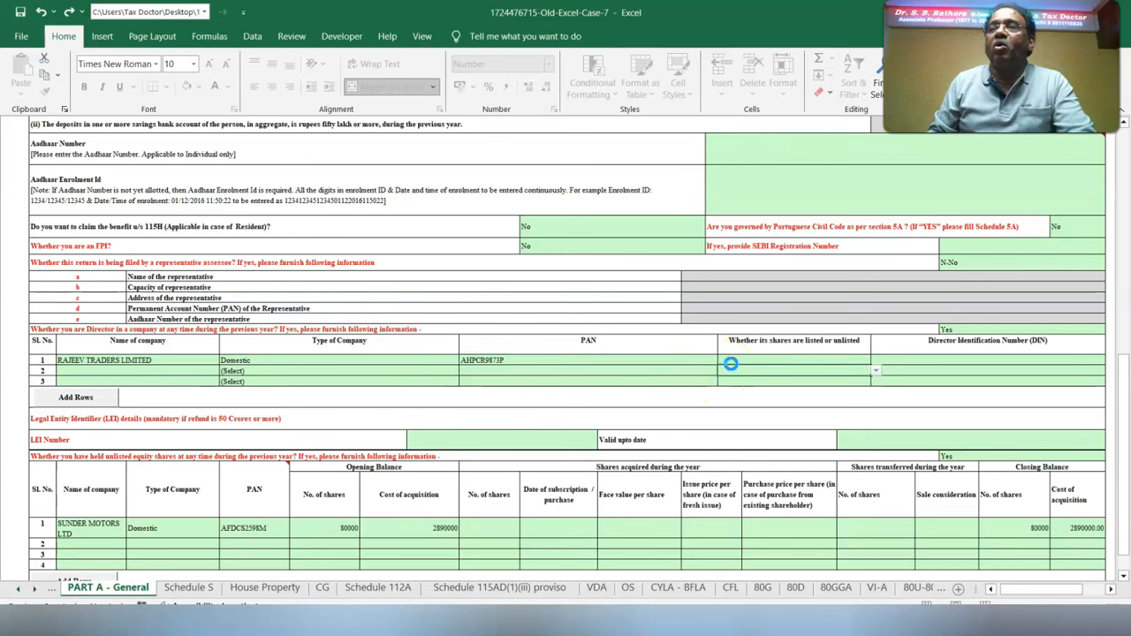
pyautogui.click(896, 364)
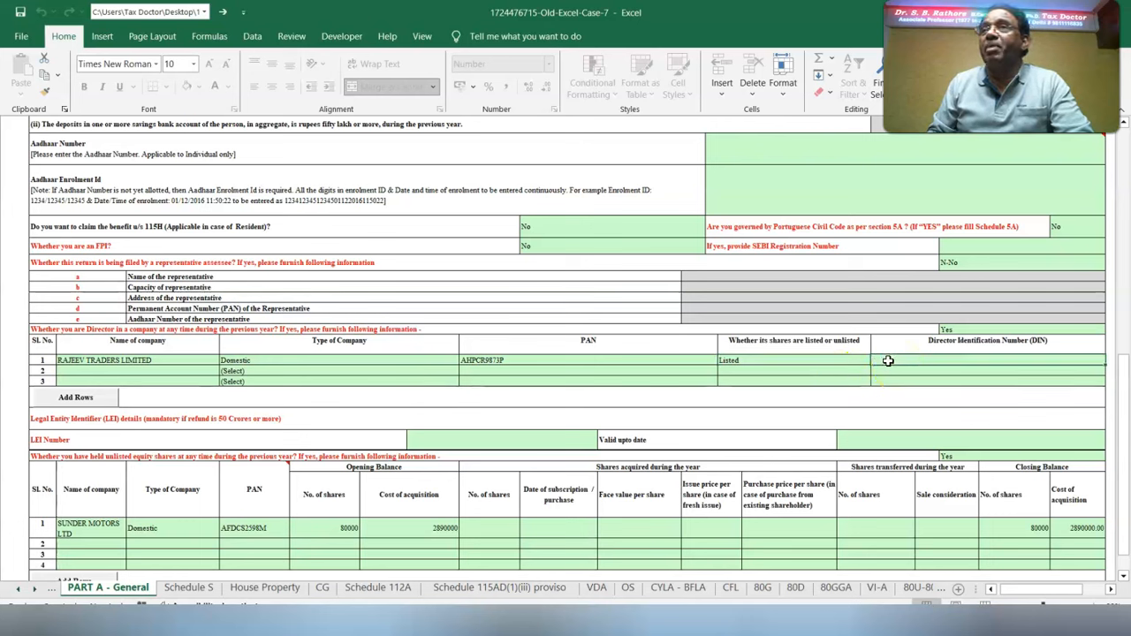
pyautogui.click(803, 476)
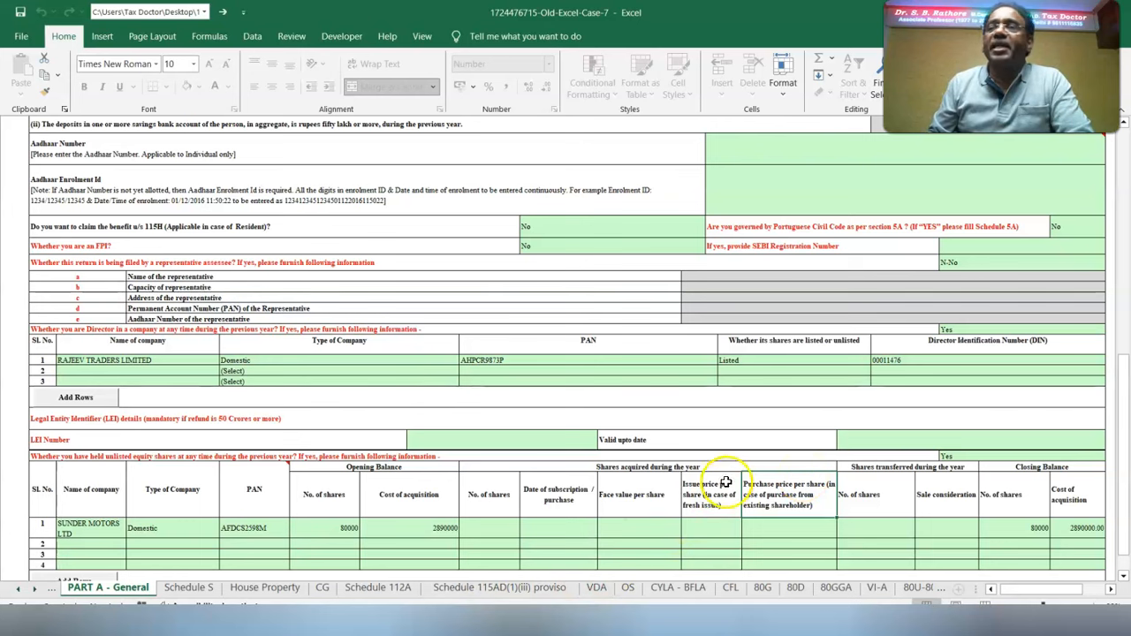
# Review the unlisted equity shares answer and the SUNDER MOTORS LTD entry, including company type, PAN and opening balance
pyautogui.click(952, 457)
pyautogui.click(91, 525)
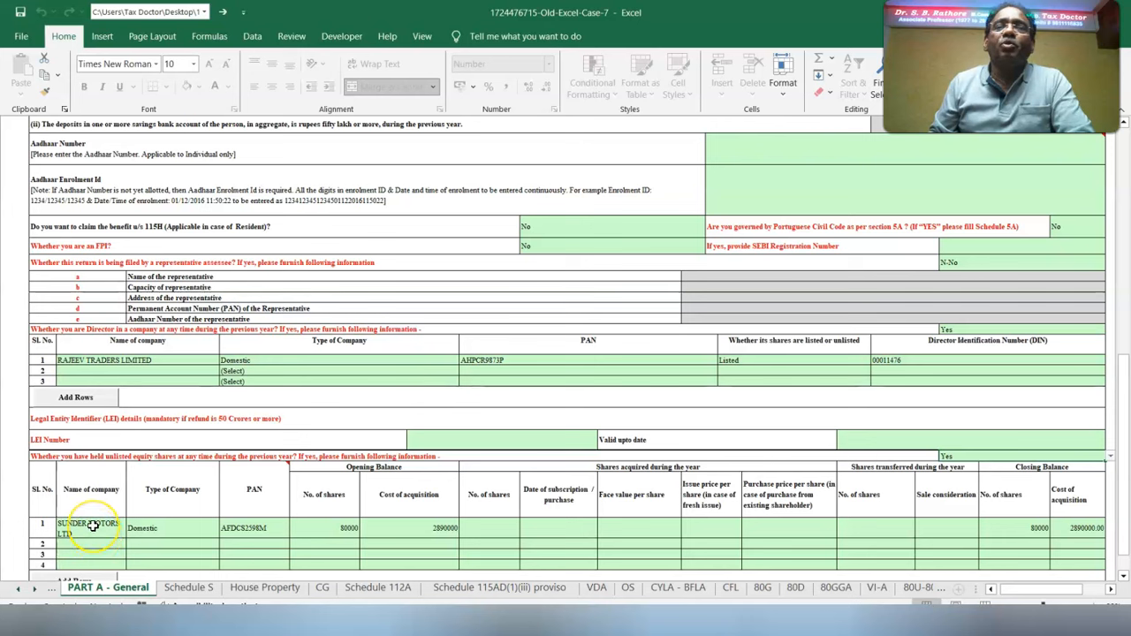
pyautogui.click(178, 534)
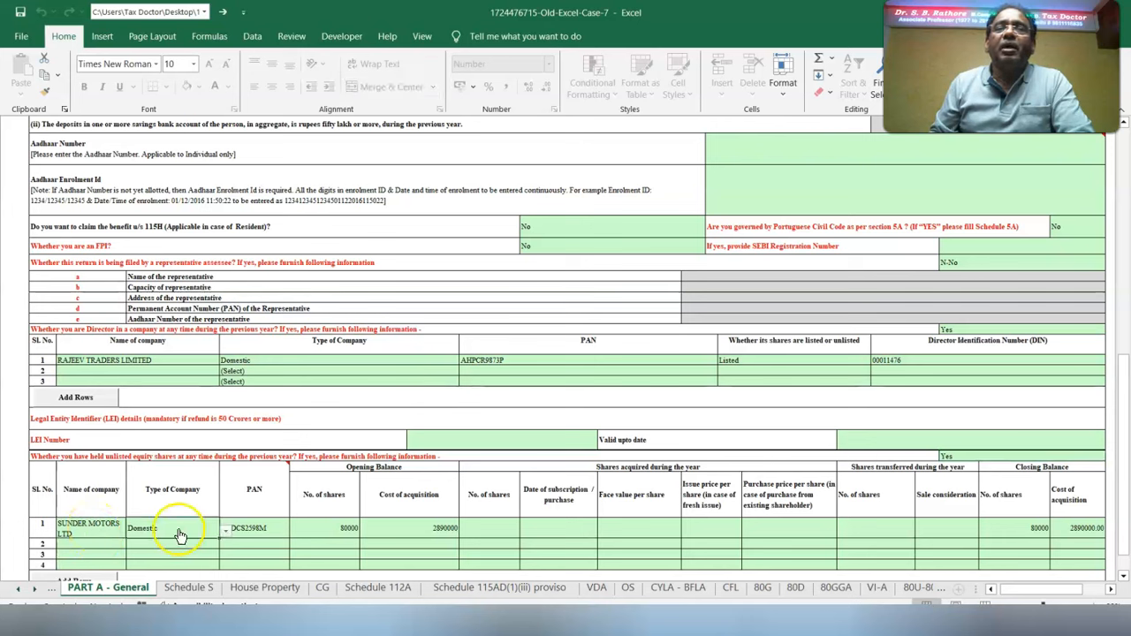
pyautogui.click(239, 531)
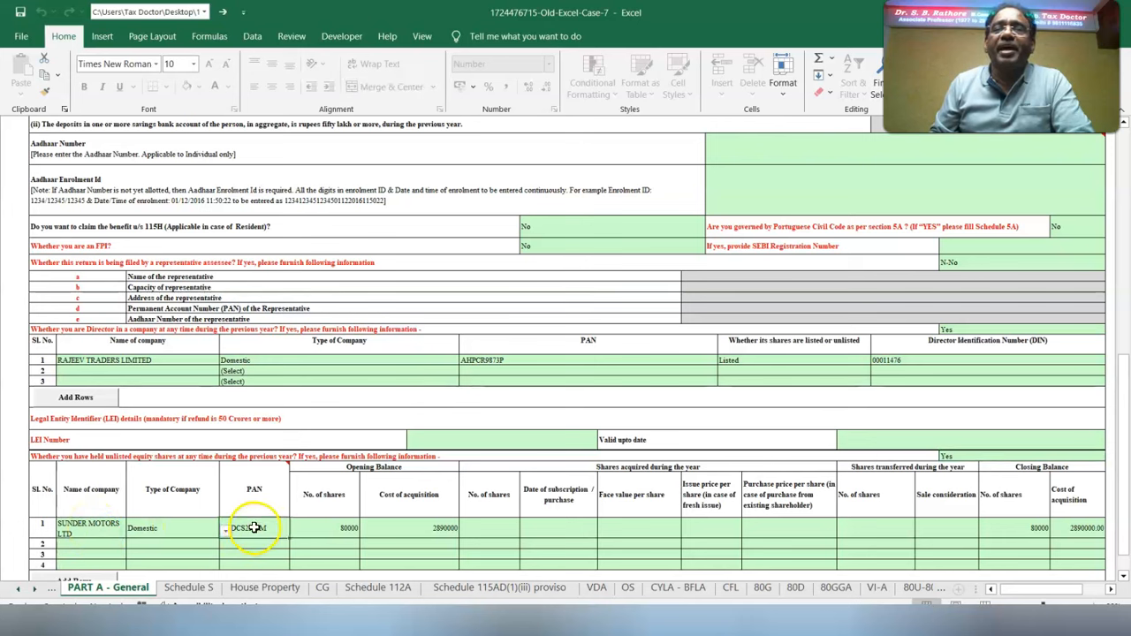
pyautogui.click(330, 529)
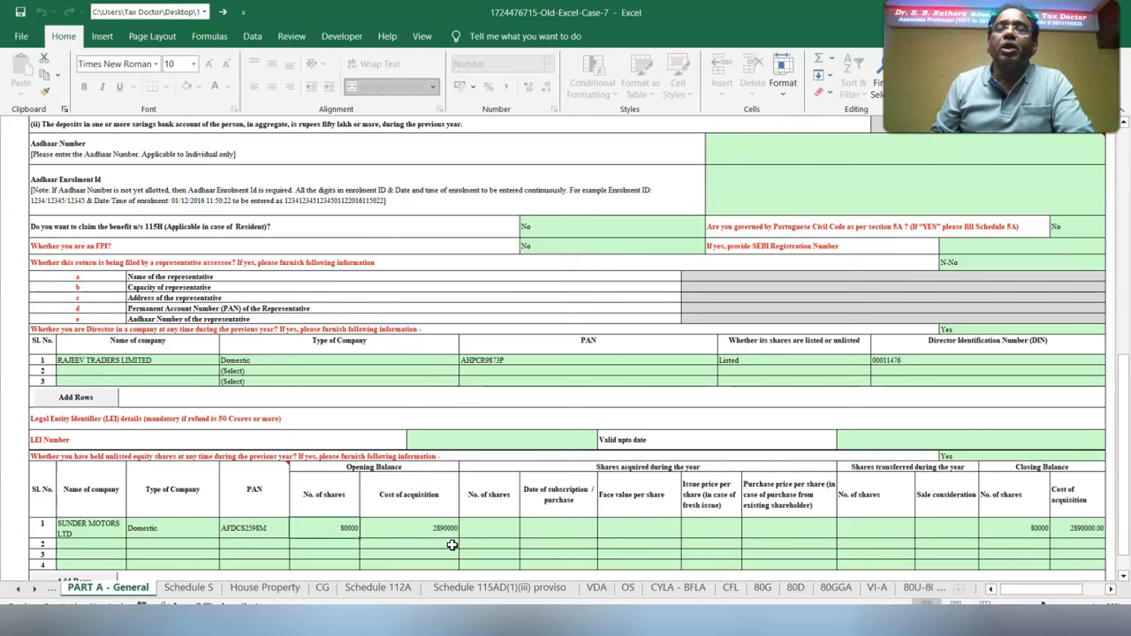
pyautogui.click(428, 527)
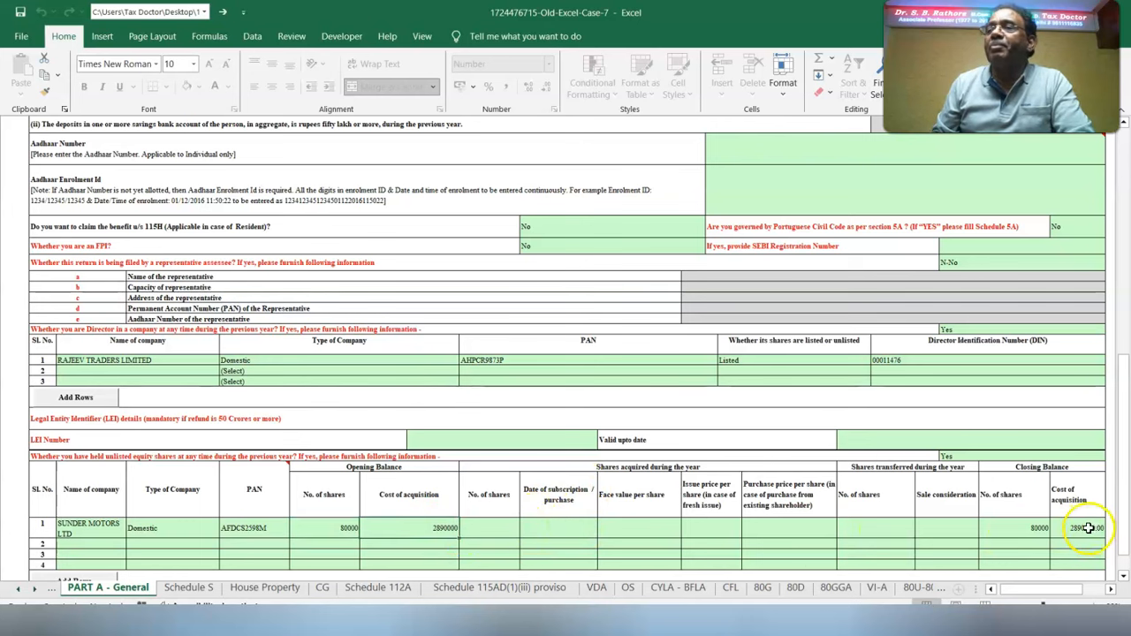
# Check the closing balance of the unlisted equity shares and validate the PART A - General sheet
pyautogui.click(1019, 529)
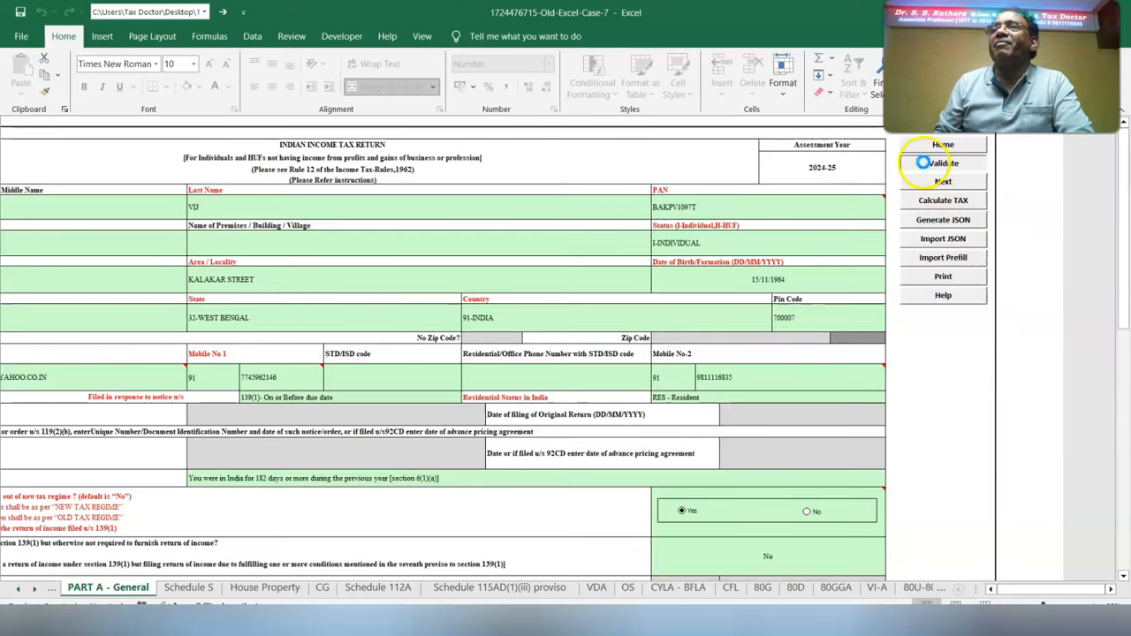
pyautogui.click(944, 163)
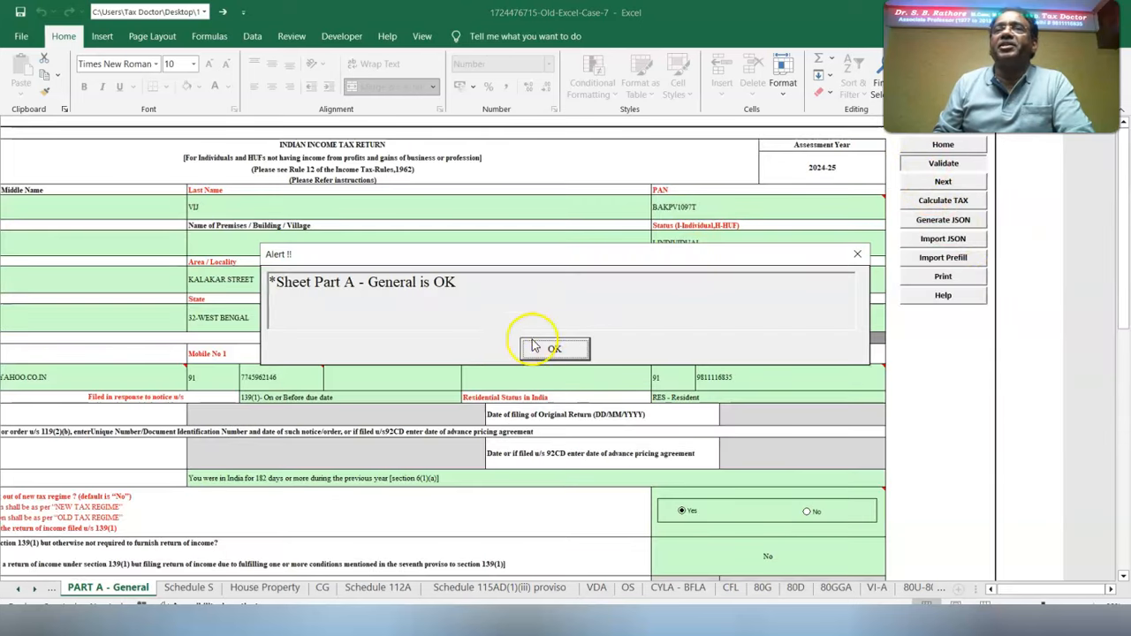
pyautogui.click(554, 348)
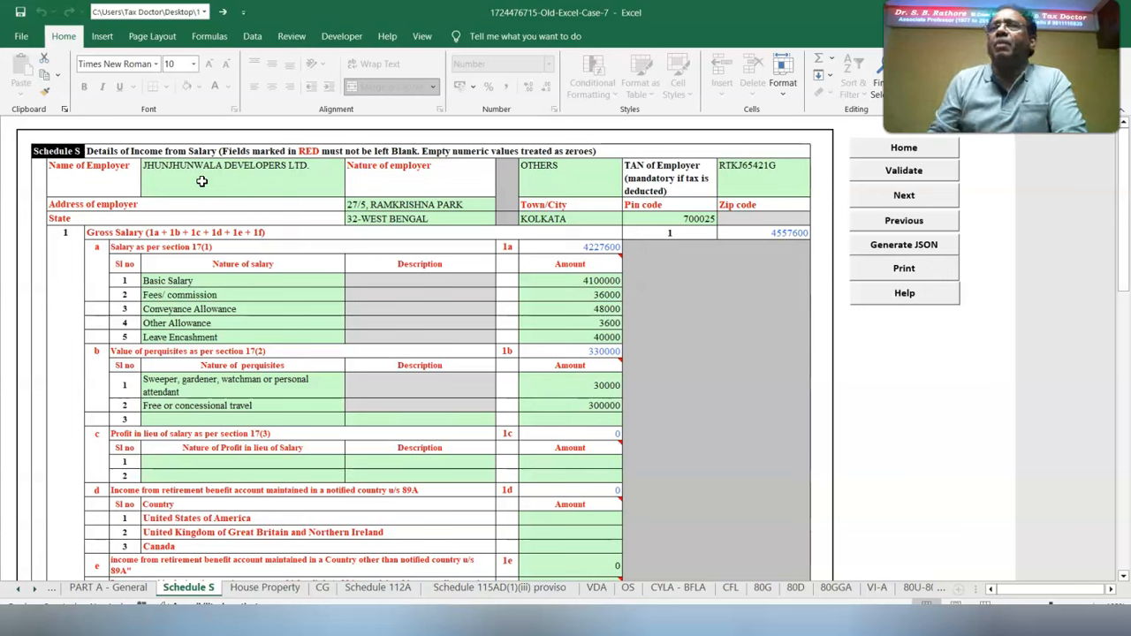
# Review the employer details in Schedule S, including the TAN, town, and the options for the state
pyautogui.click(781, 182)
pyautogui.click(527, 222)
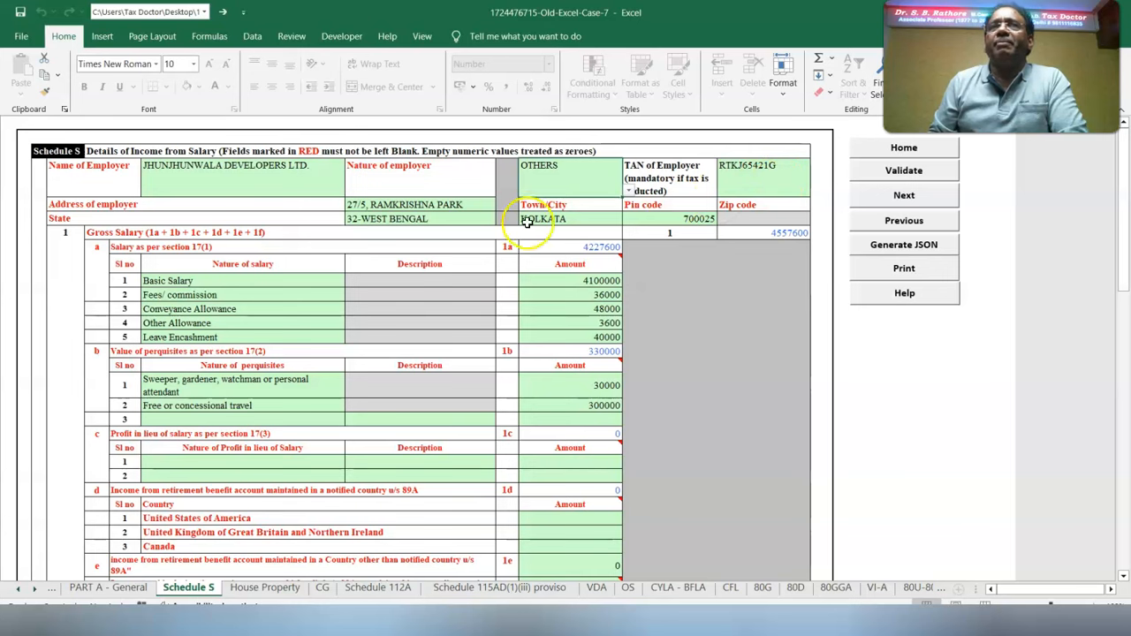
pyautogui.click(367, 227)
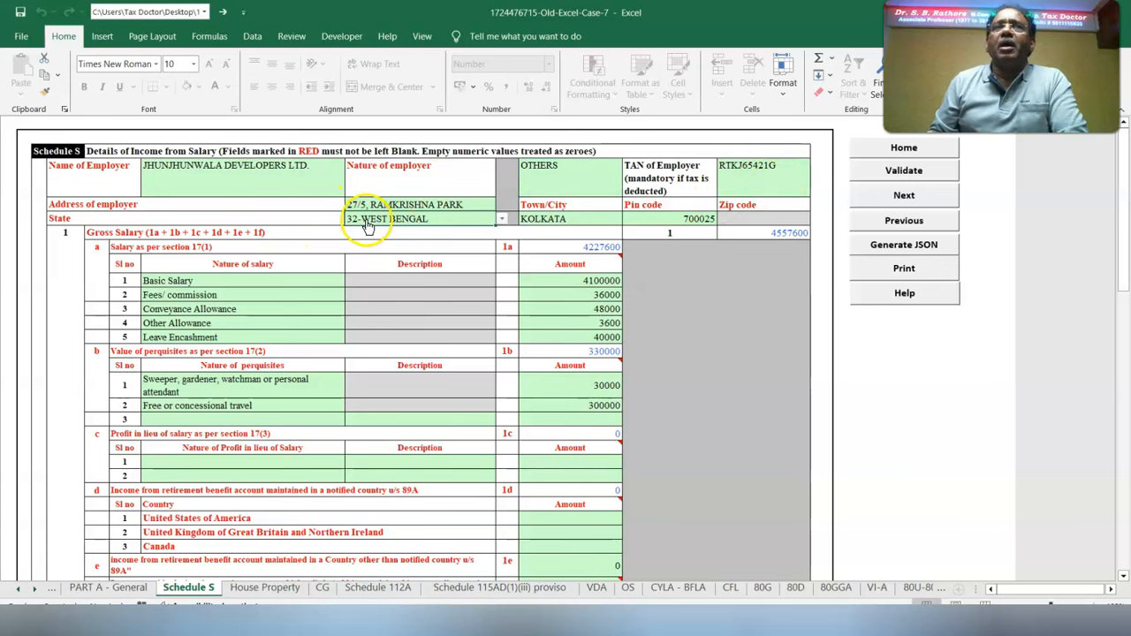
pyautogui.click(502, 219)
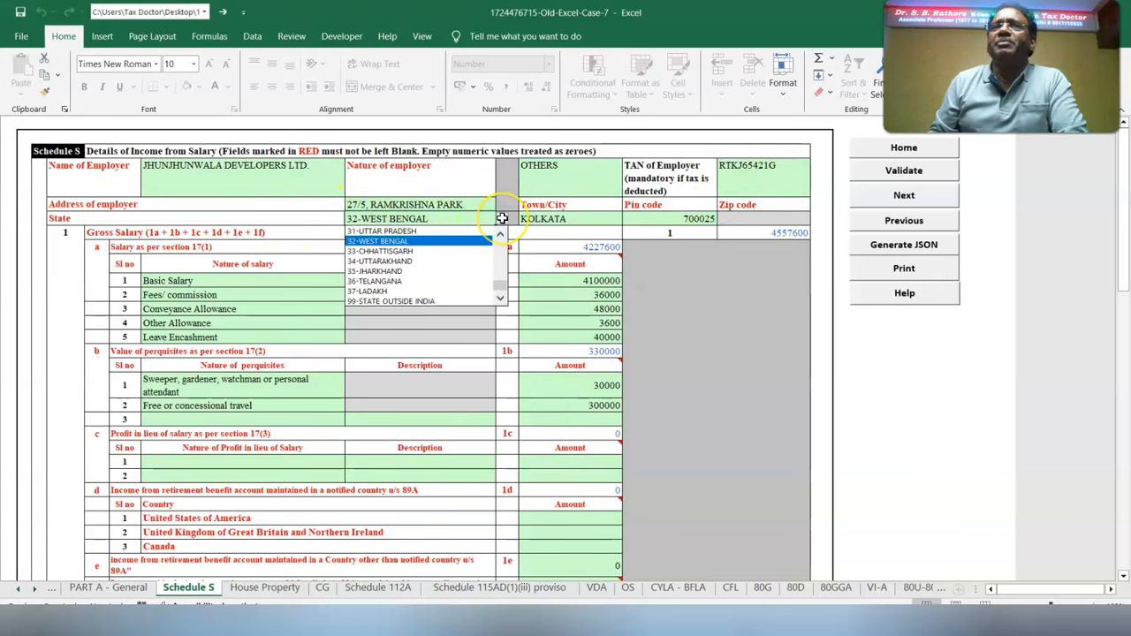
pyautogui.click(502, 218)
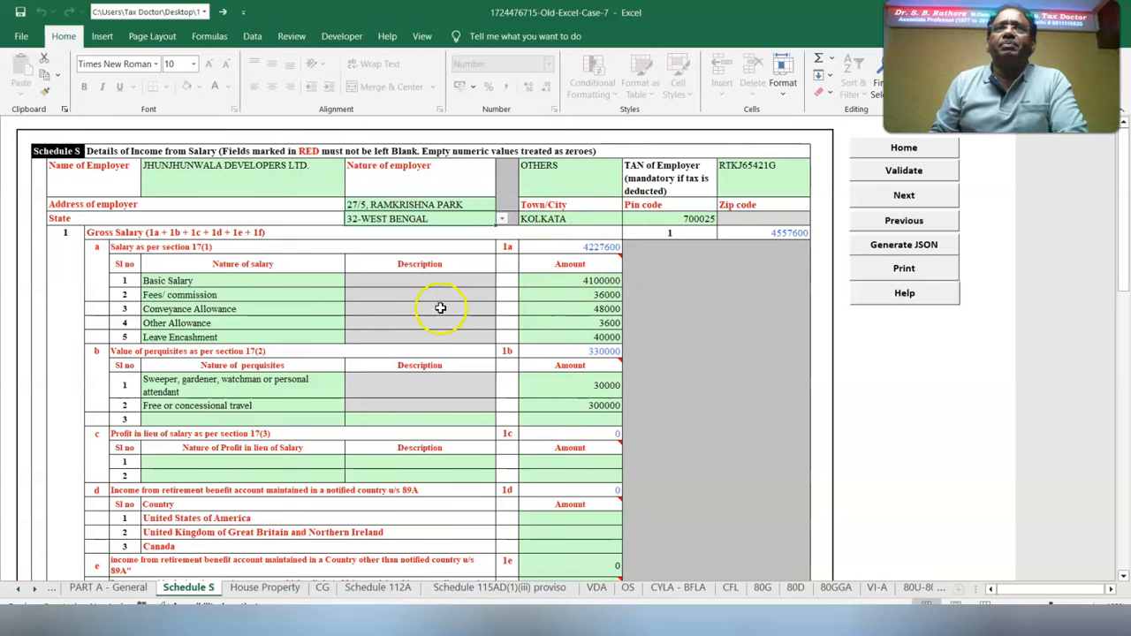
# Review the amounts of the salary components listed under section 17(1) in Schedule S
pyautogui.click(554, 281)
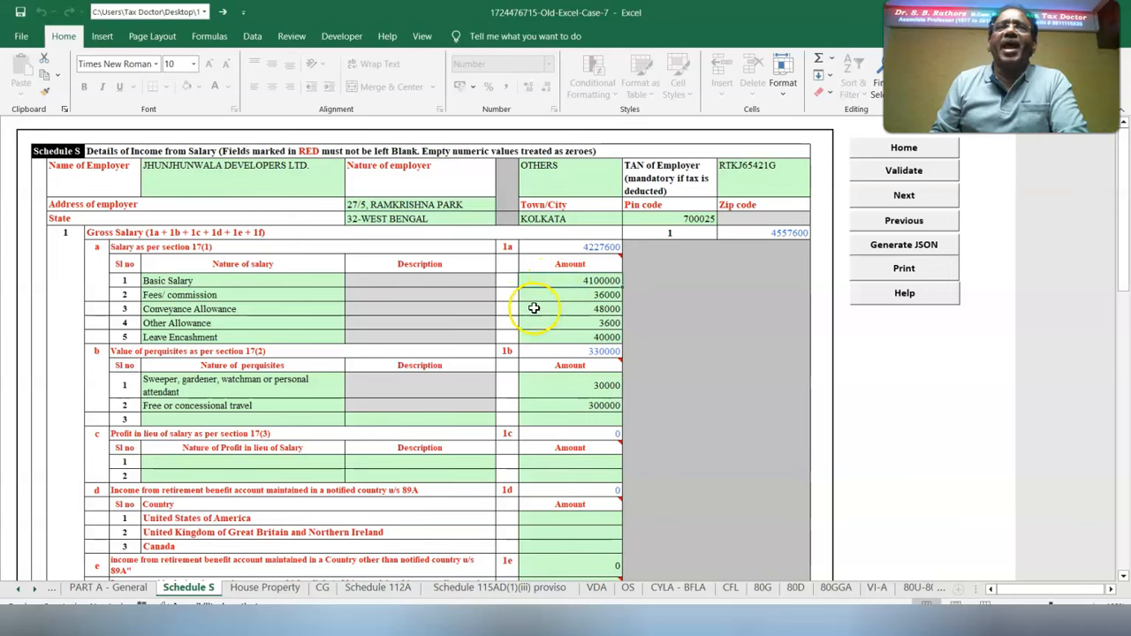
pyautogui.click(549, 299)
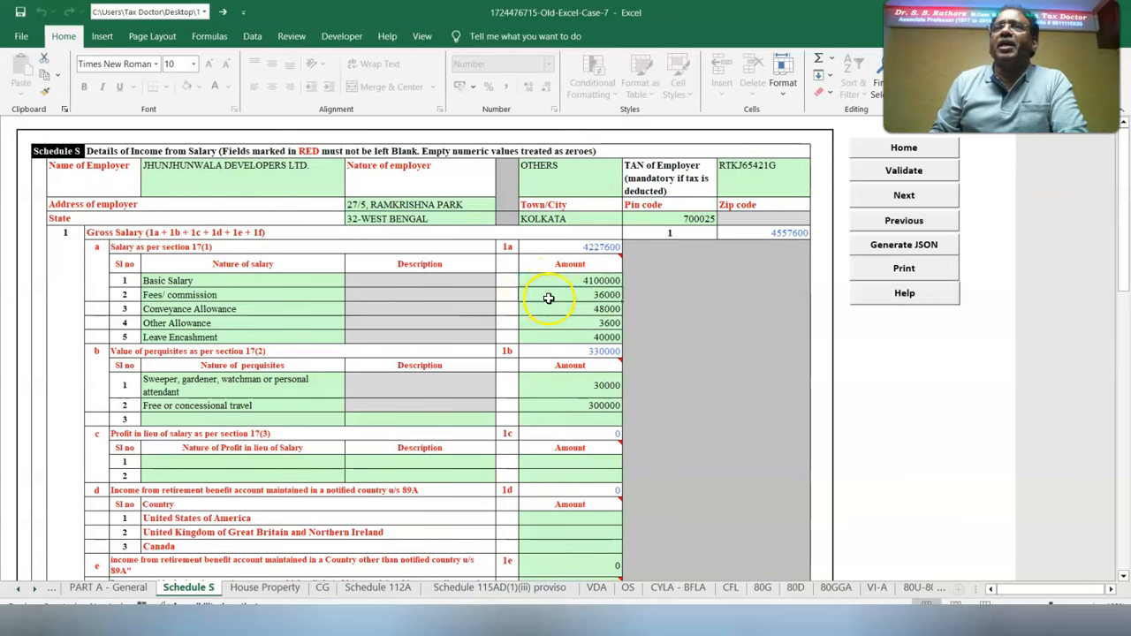
pyautogui.click(540, 305)
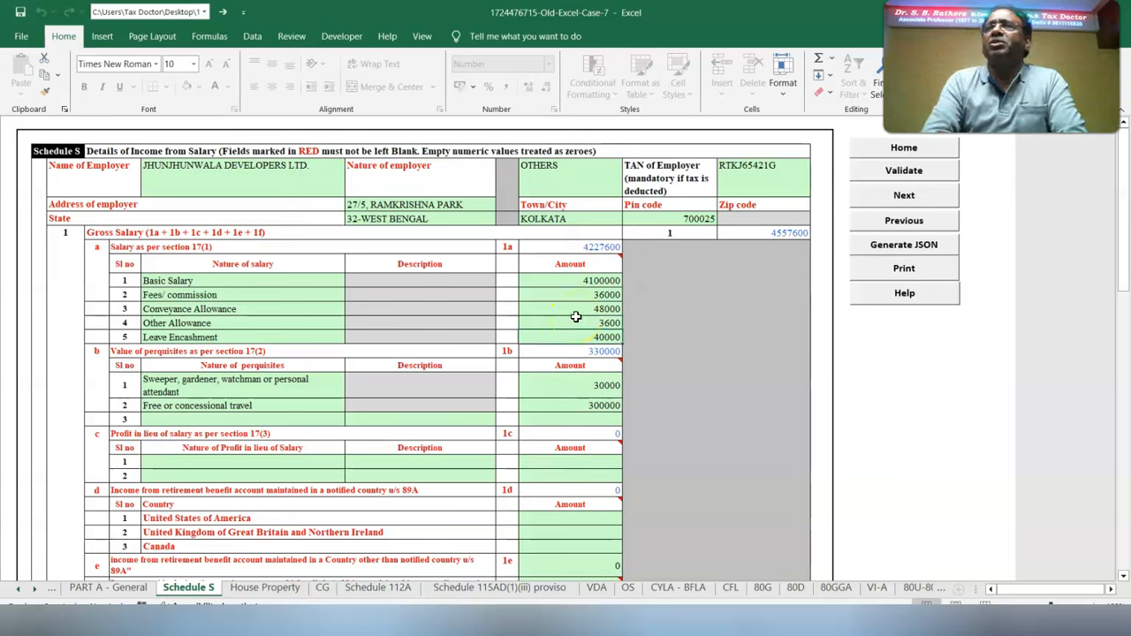
# Check the available natures for the first perquisite under section 17(2), keeping the current selection, and review the perquisite amounts
pyautogui.click(230, 393)
pyautogui.click(352, 392)
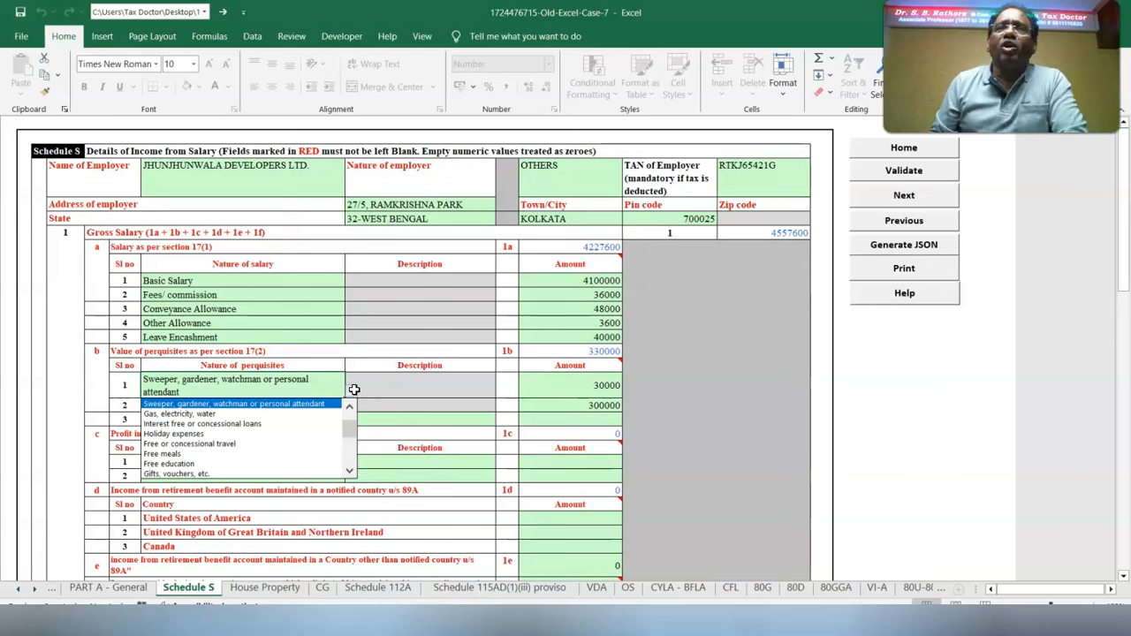
pyautogui.click(354, 390)
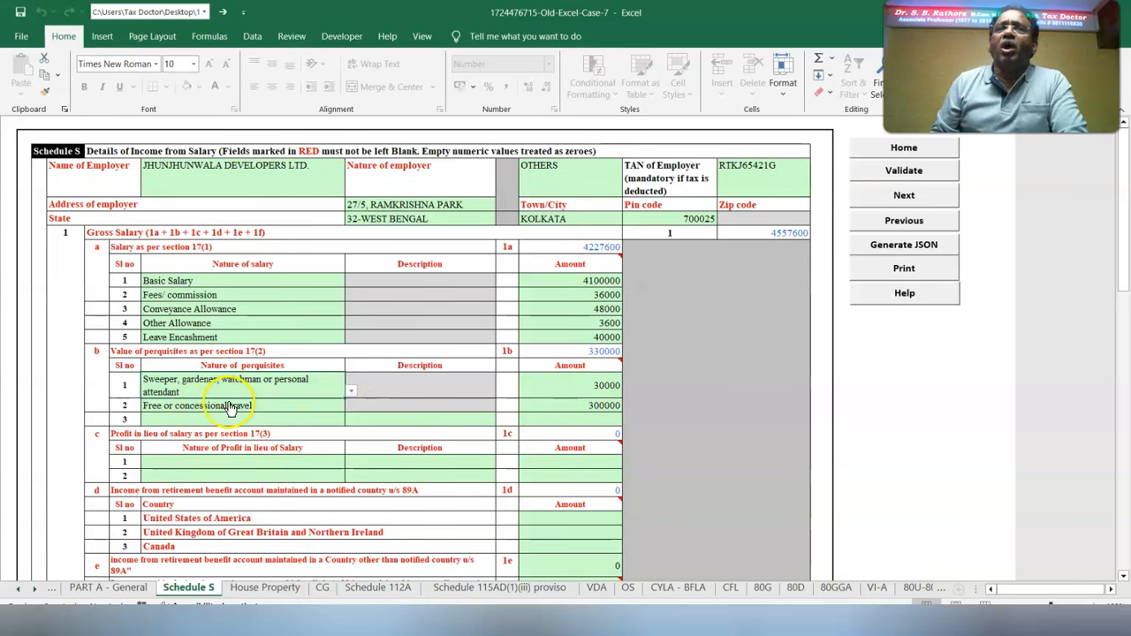
pyautogui.click(352, 392)
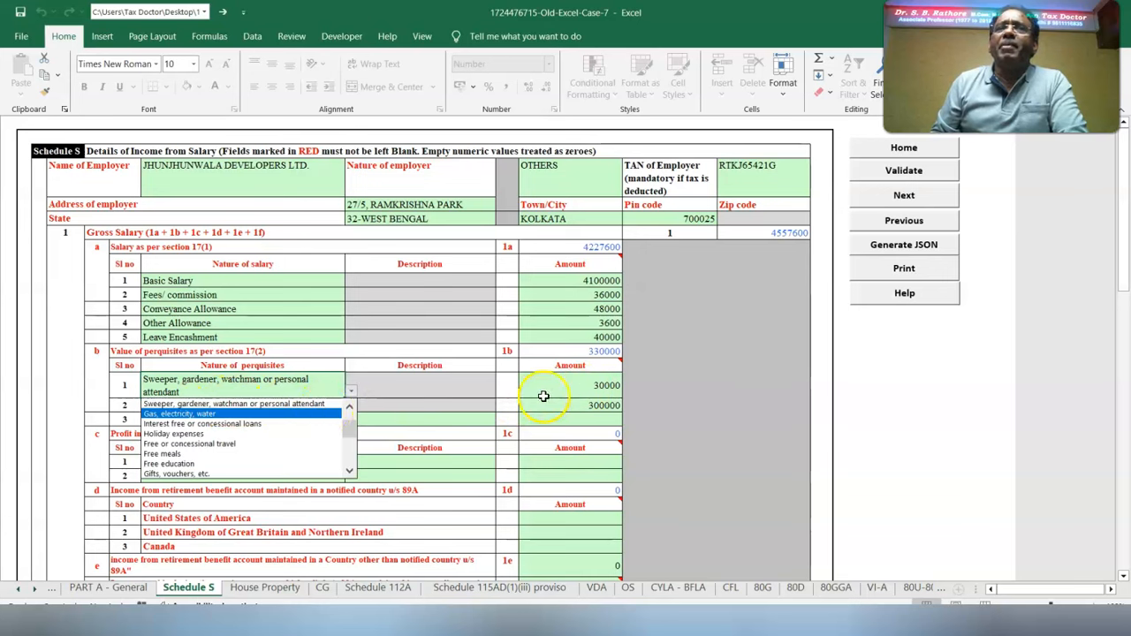
pyautogui.press('Escape')
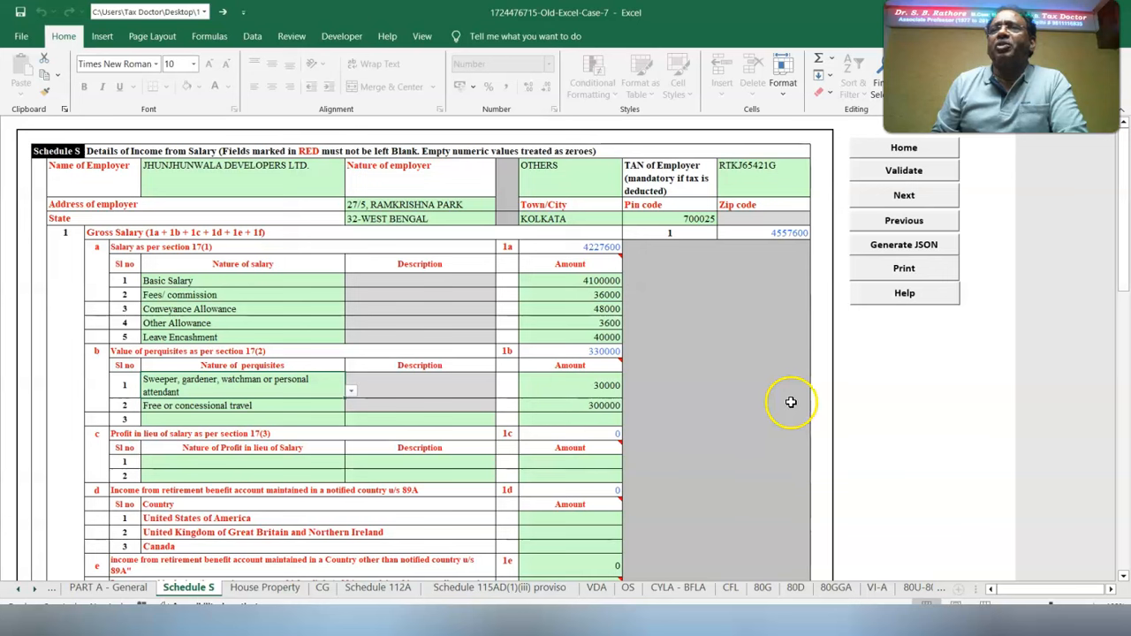
pyautogui.moveTo(548, 365)
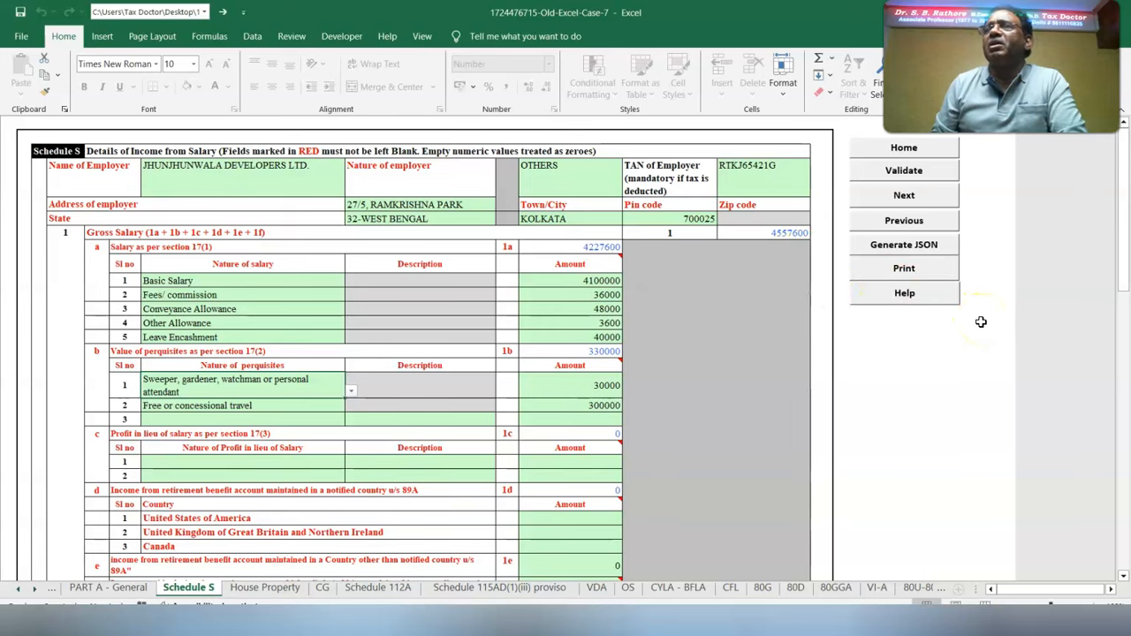
# Review the exempt allowances, section 16 deductions and income chargeable under Salaries in Schedule S
pyautogui.scroll(-5, 970, 344)
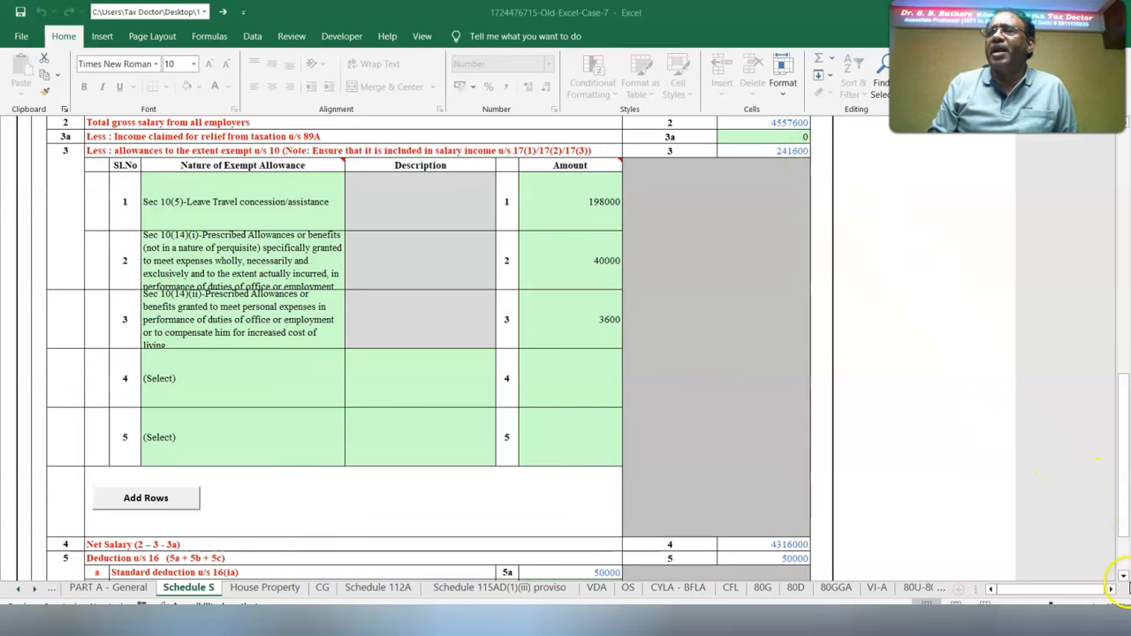
pyautogui.scroll(-2, 1016, 446)
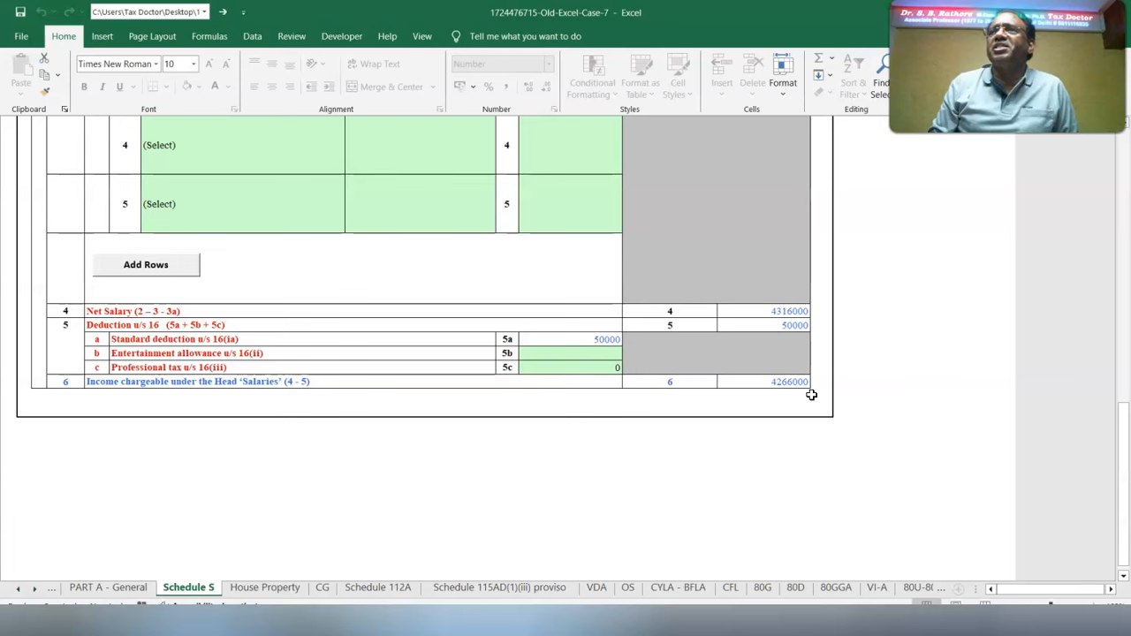
pyautogui.scroll(10, 811, 395)
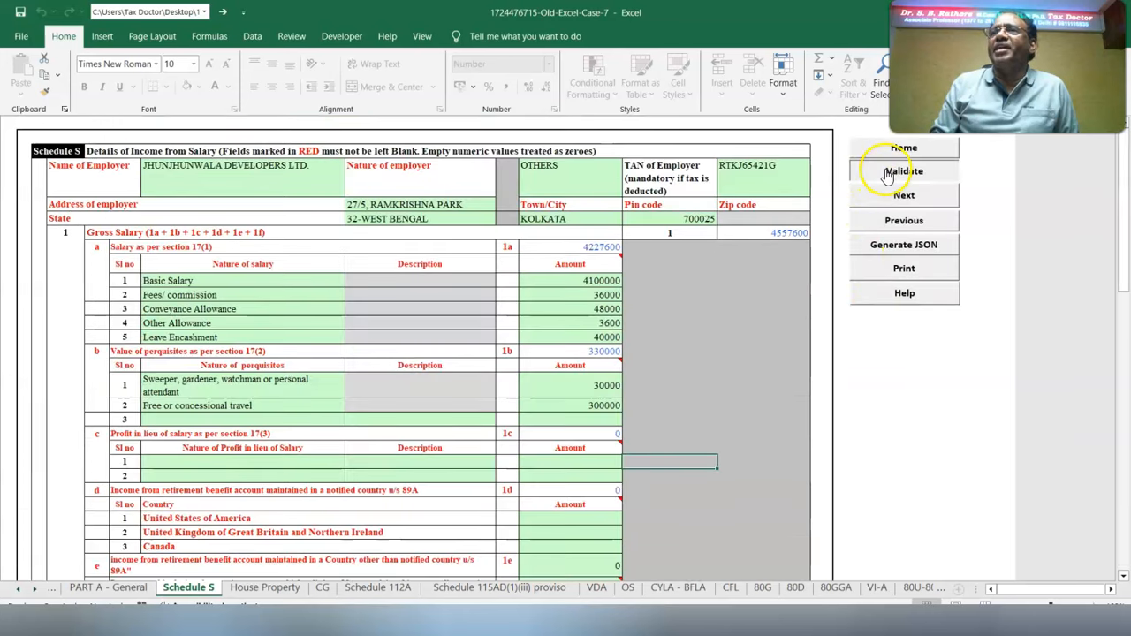
# Open the House Property schedule and review the let-out and self-occupied properties, down to the total income from house property
pyautogui.click(901, 192)
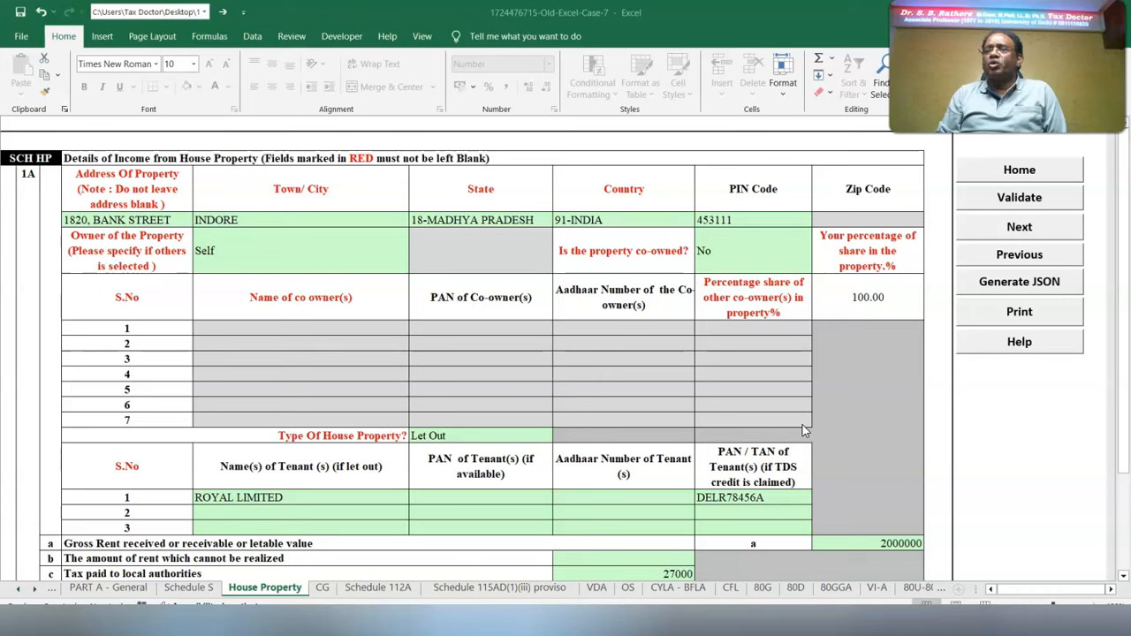
pyautogui.scroll(-2, 1091, 283)
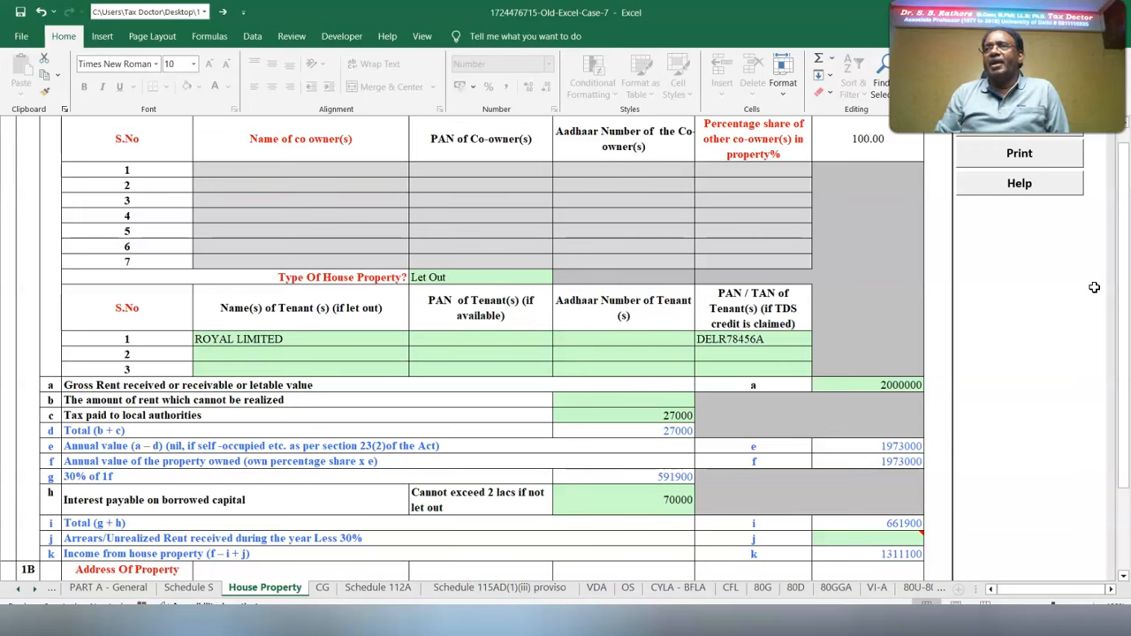
pyautogui.scroll(-8, 924, 536)
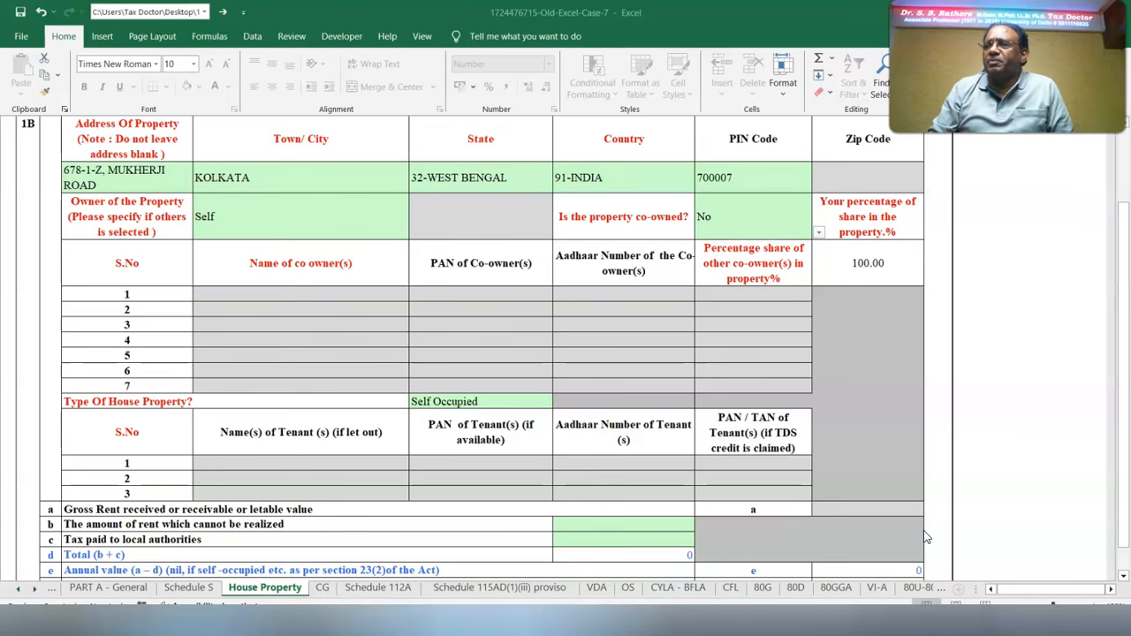
pyautogui.click(1122, 577)
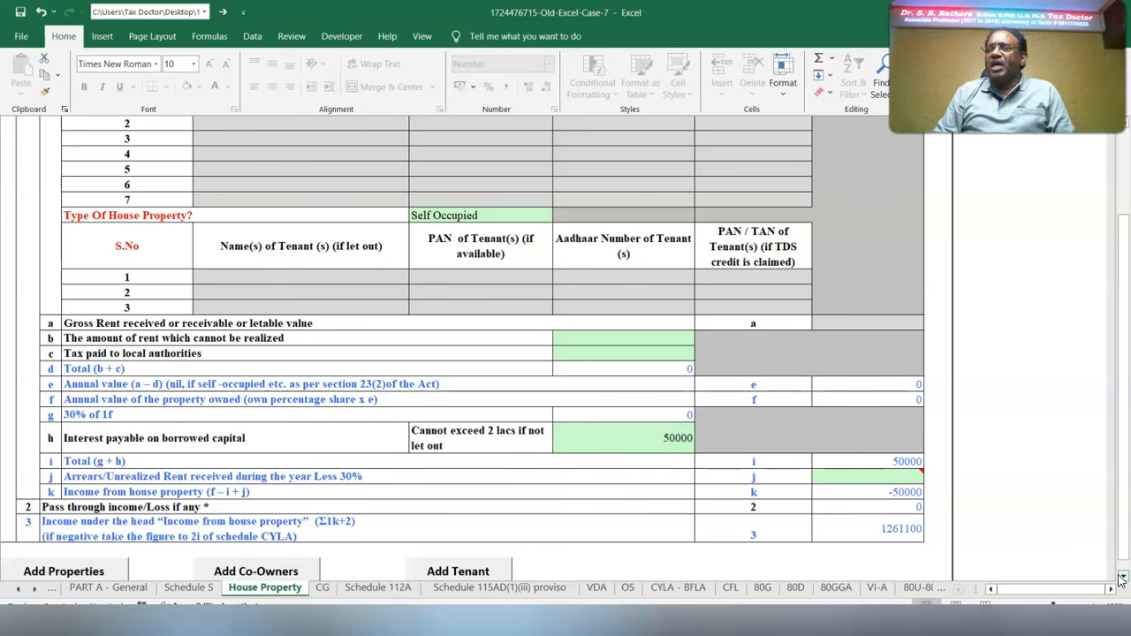
pyautogui.click(1121, 579)
pyautogui.click(1121, 579)
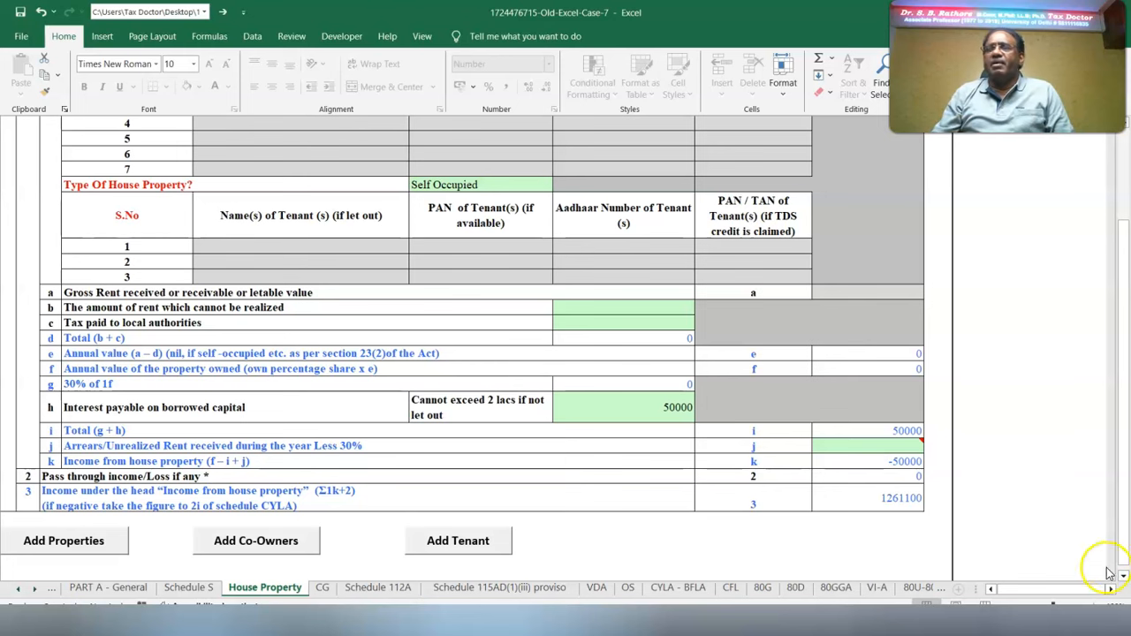
# Open the CG schedule and review the short-term capital gains section, including the unutilized capital gain question
pyautogui.hotkey('ctrl', 'pagedown')
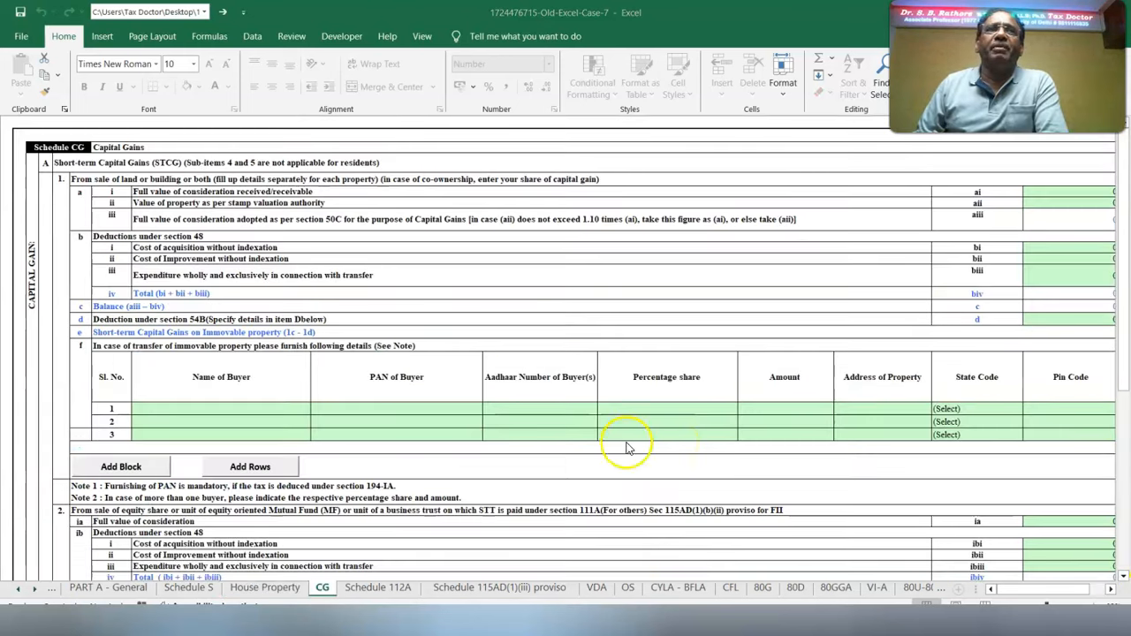
pyautogui.scroll(-15, 354, 372)
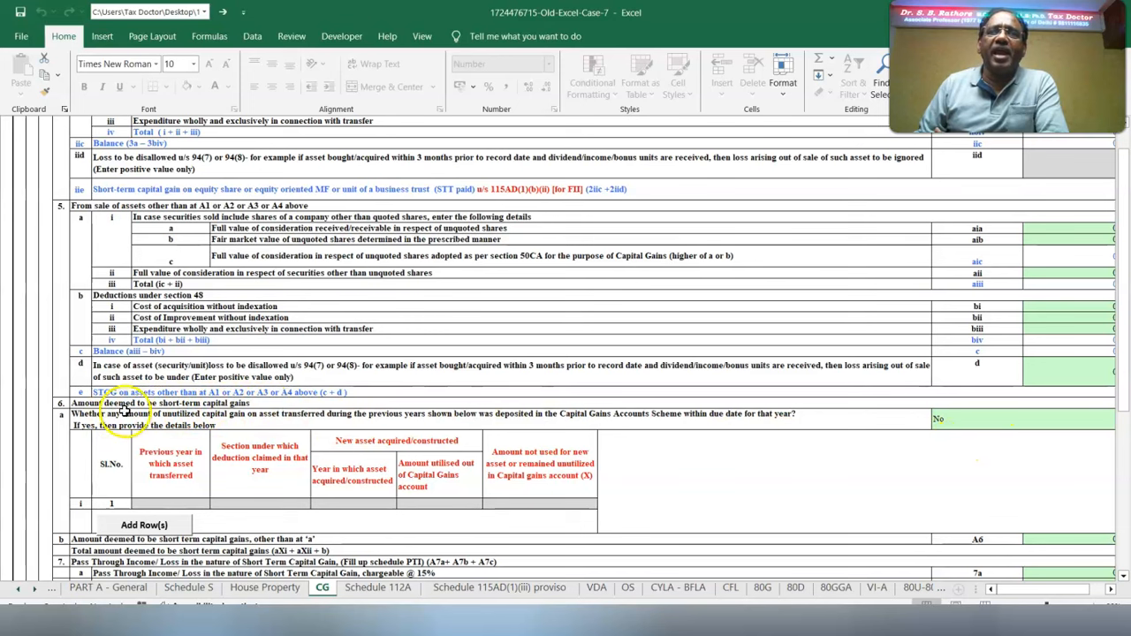
pyautogui.click(981, 427)
# Review the long-term capital gain on other assets and the unutilized gain answer, and validate the CG sheet
pyautogui.scroll(-15, 981, 427)
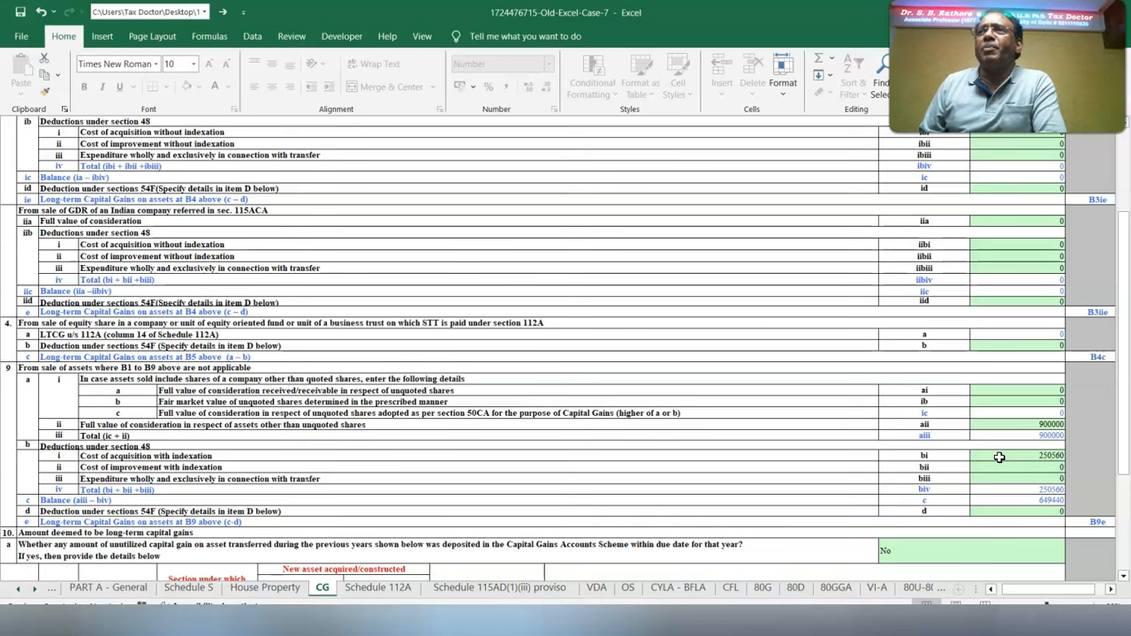
pyautogui.scroll(-4, 999, 457)
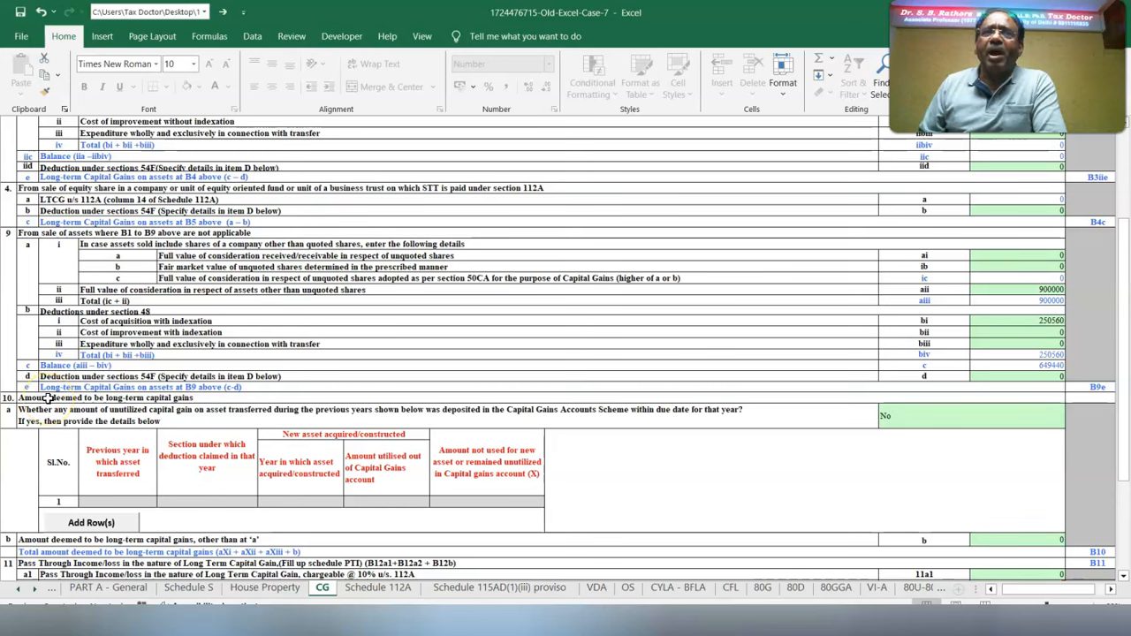
pyautogui.click(1005, 420)
pyautogui.click(1070, 422)
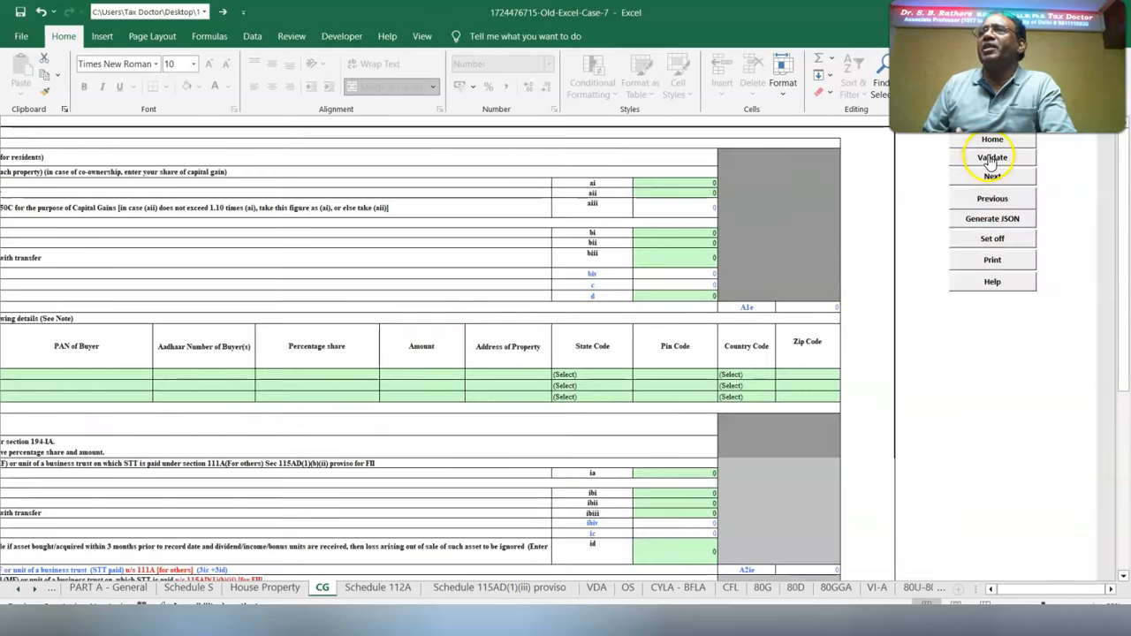
pyautogui.click(981, 159)
pyautogui.press('Return')
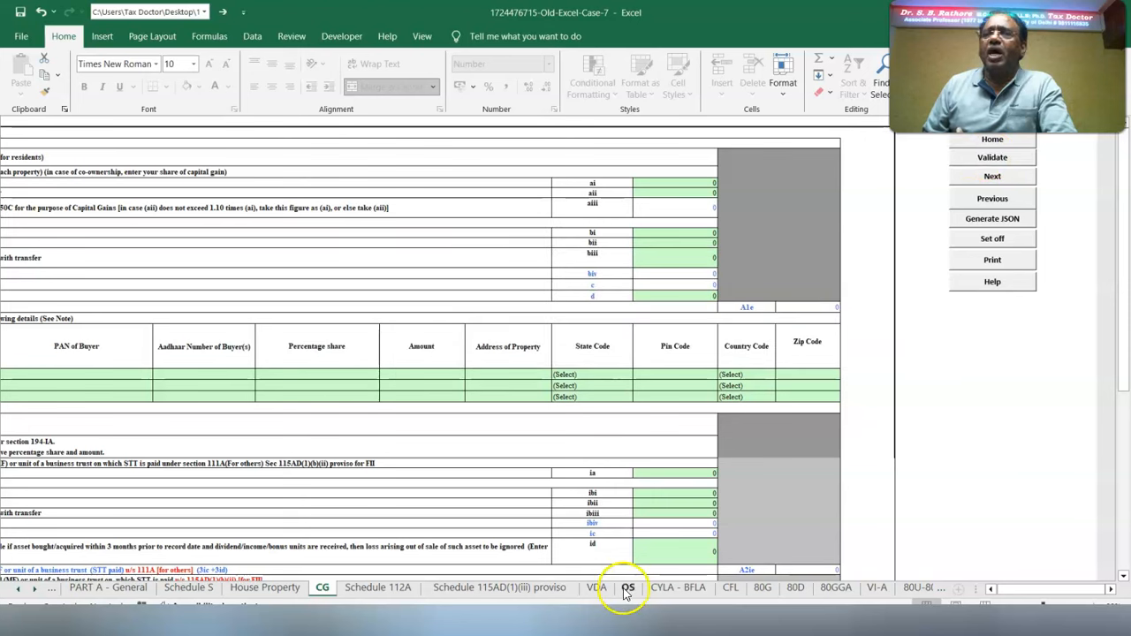
# Open the OS schedule and review the dividend, interest and gift income, and the quarterly breakup of dividend income
pyautogui.click(627, 588)
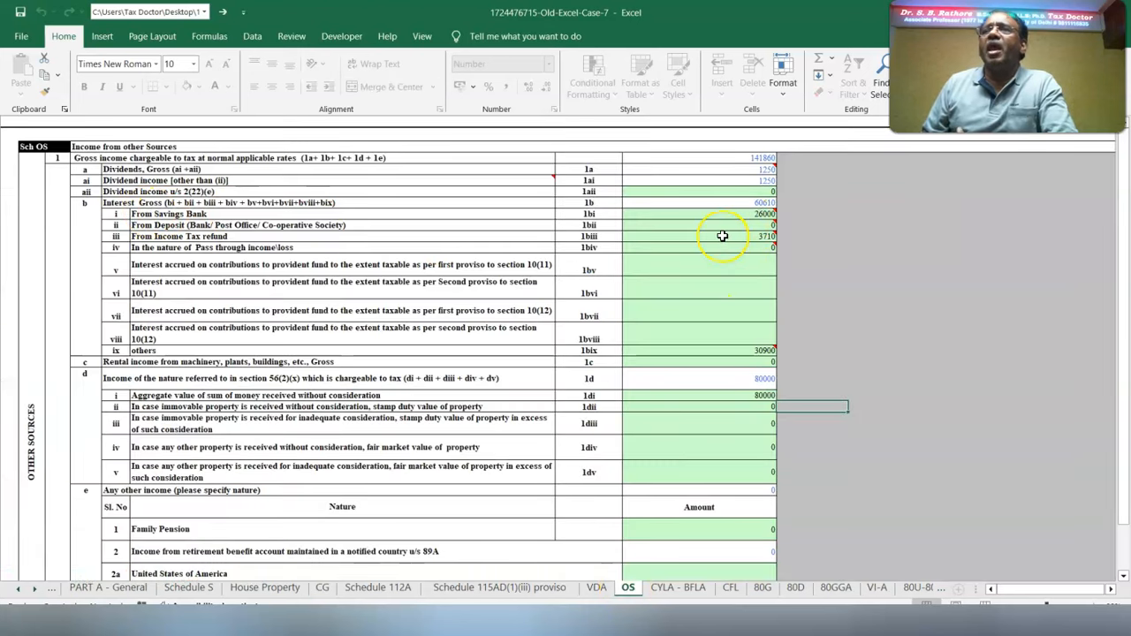
pyautogui.moveTo(722, 236)
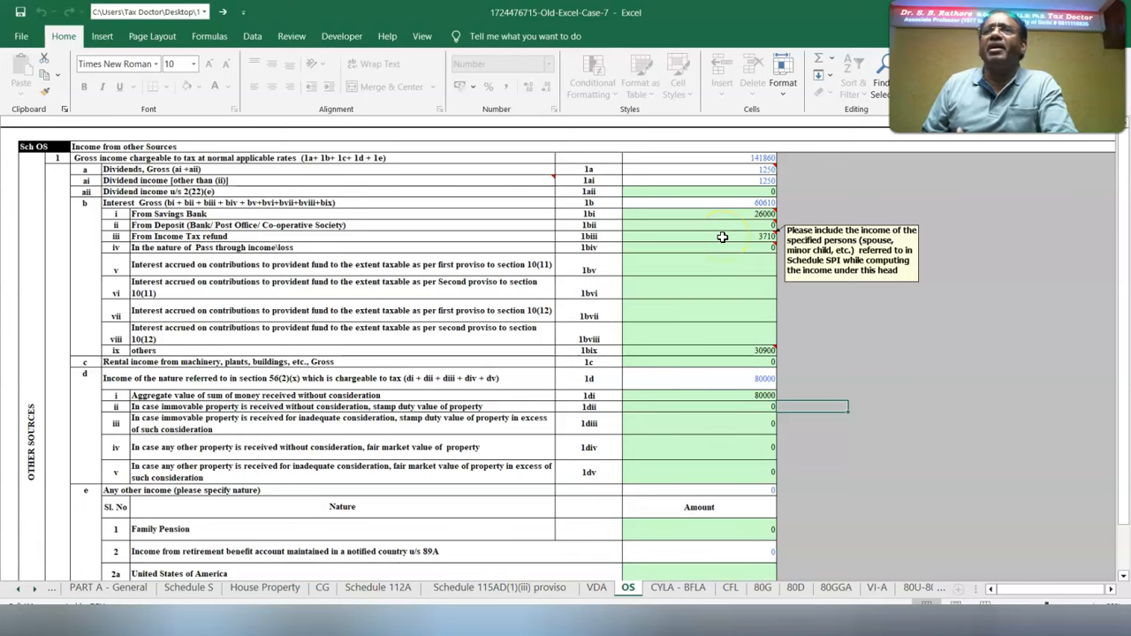
pyautogui.moveTo(742, 351)
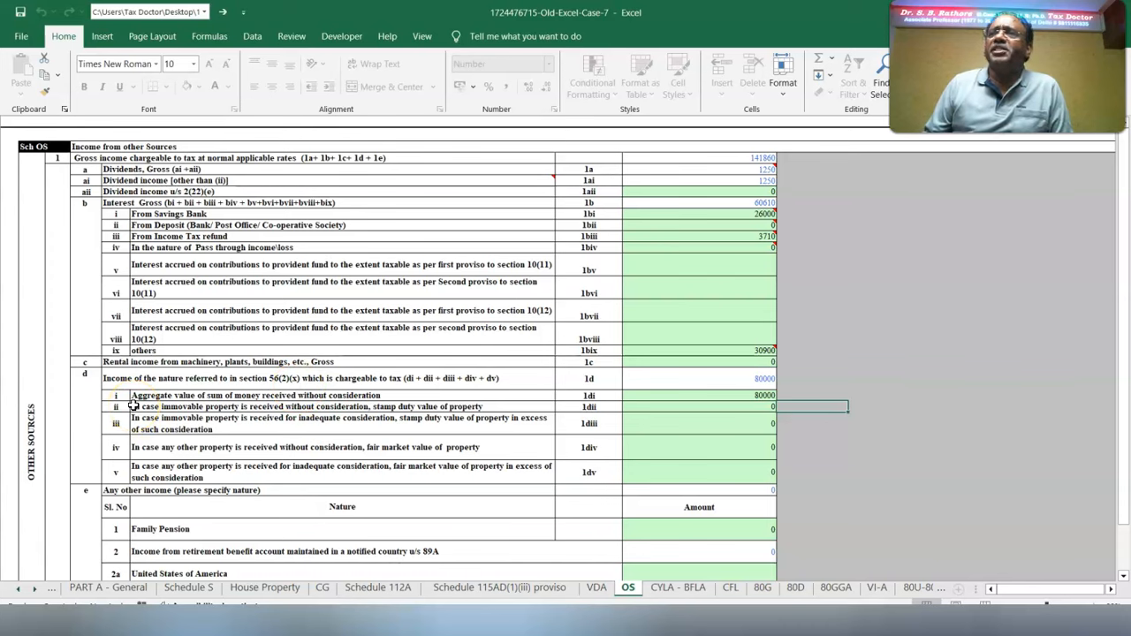
pyautogui.scroll(-10, 133, 406)
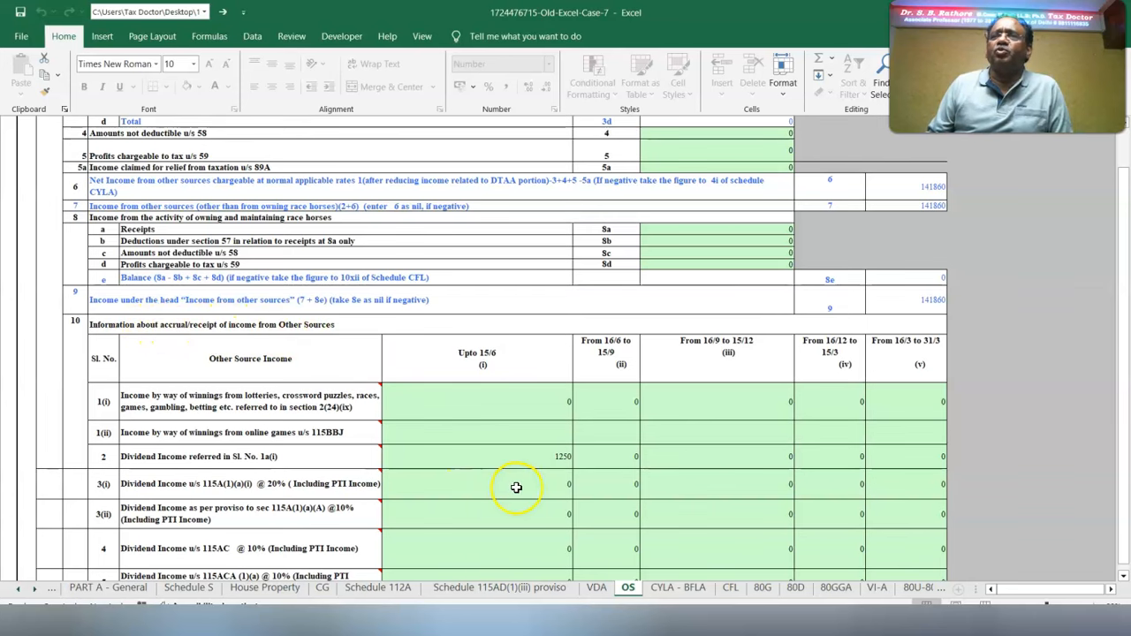
pyautogui.moveTo(137, 456)
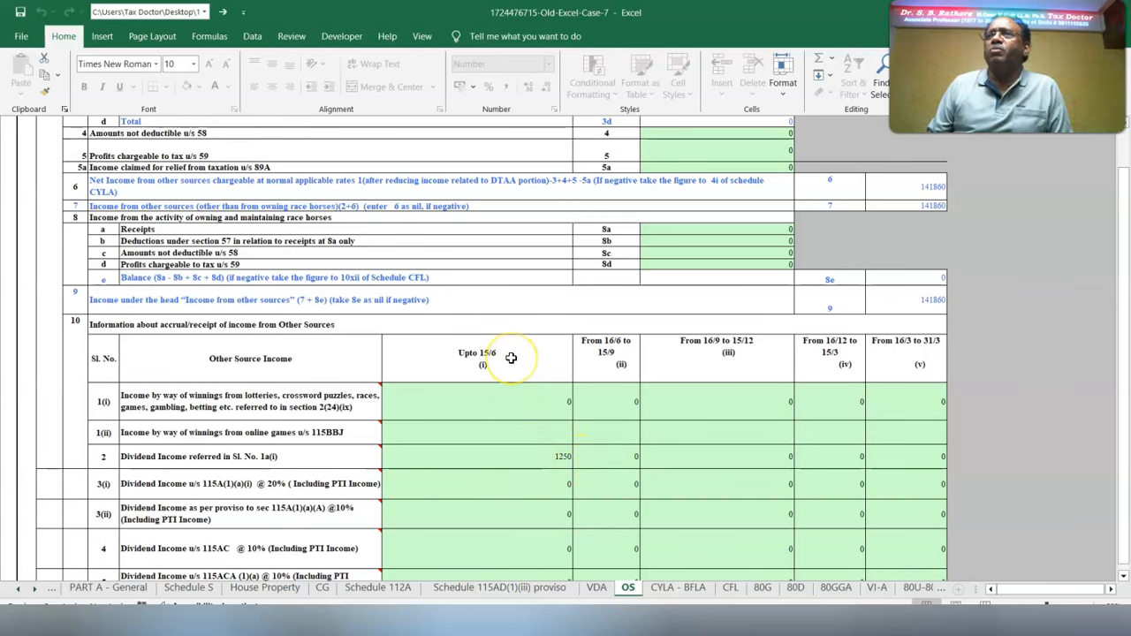
pyautogui.press('Right')
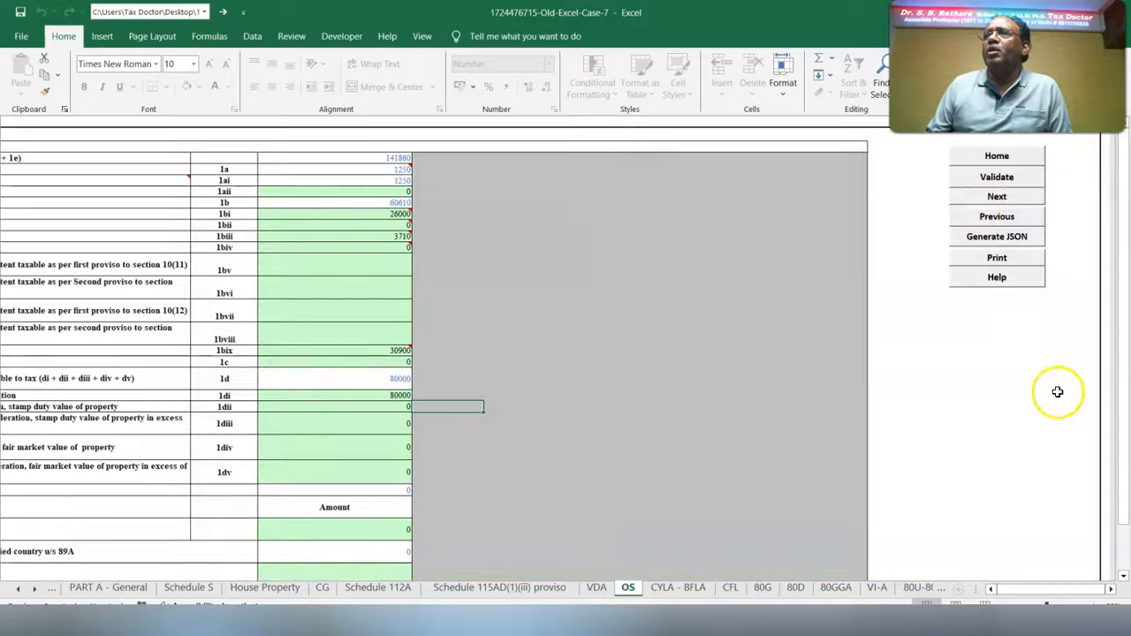
# Validate the OS sheet, and open and validate the 80D health insurance schedule
pyautogui.click(990, 177)
pyautogui.click(555, 349)
pyautogui.click(797, 588)
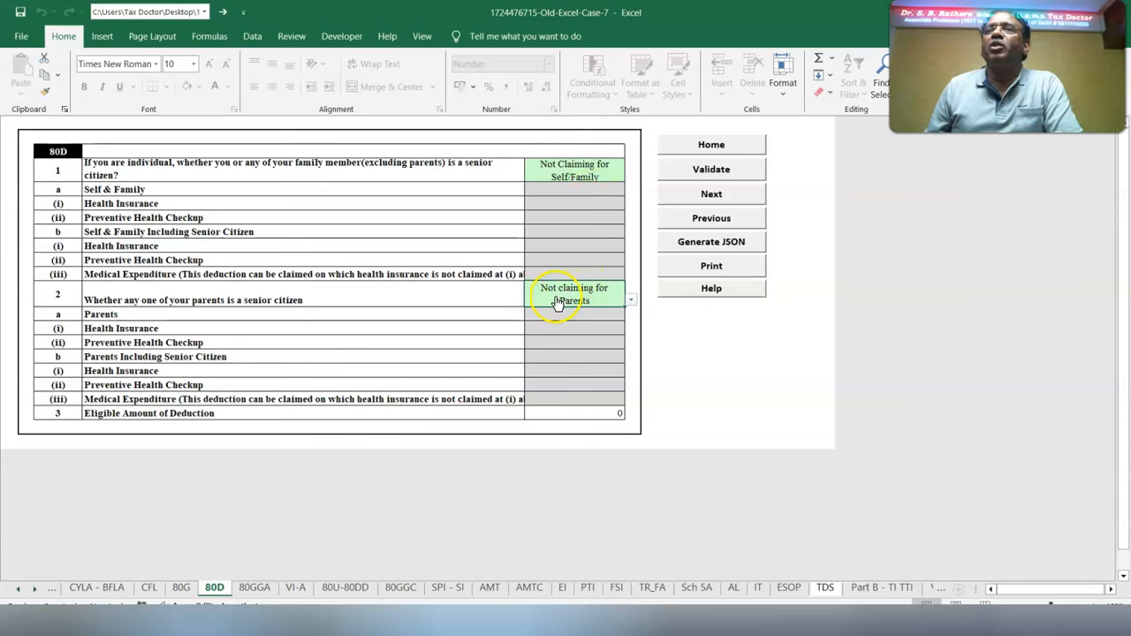
pyautogui.click(741, 171)
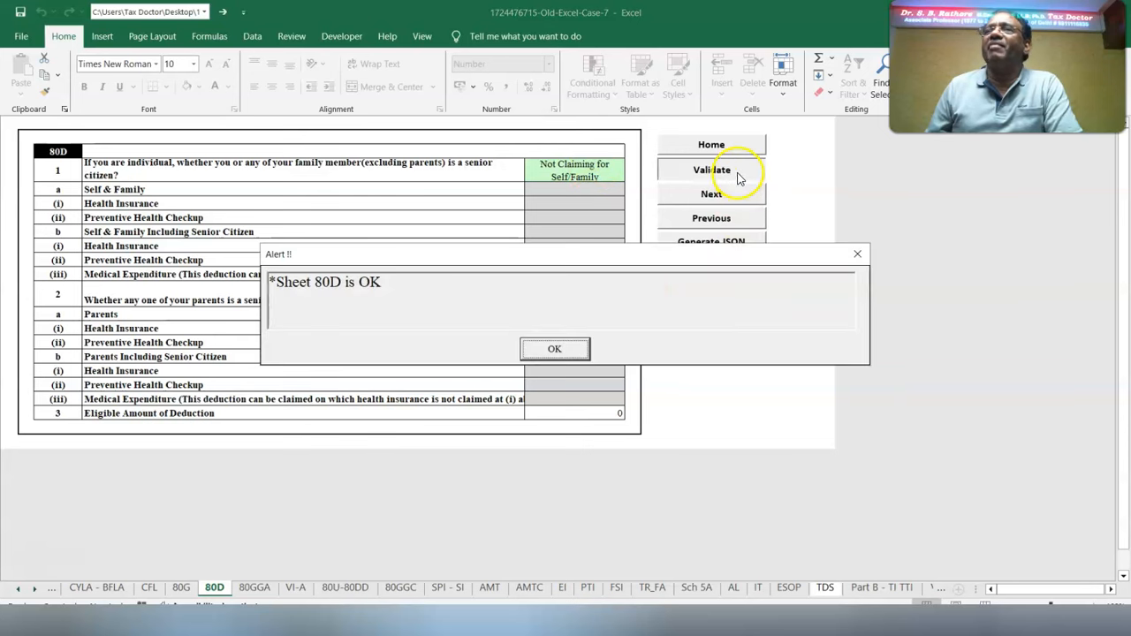
pyautogui.click(553, 348)
# Open the VI-A schedule, review the deductions from 80C through 80TTA to the total, and validate the sheet
pyautogui.click(296, 588)
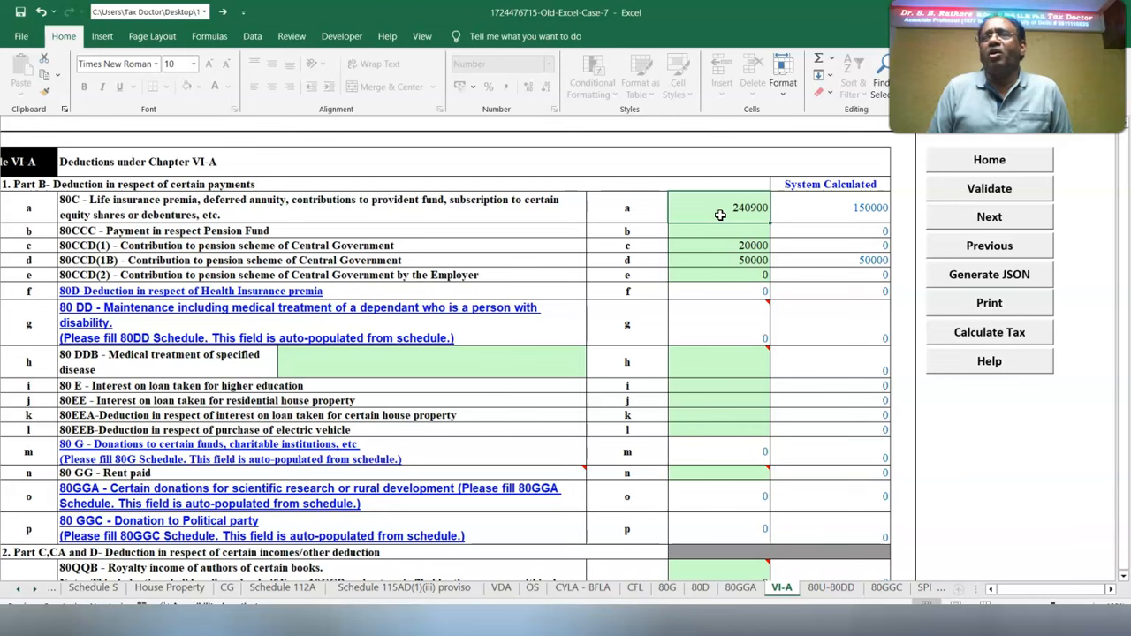
pyautogui.scroll(-3, 721, 214)
pyautogui.click(744, 508)
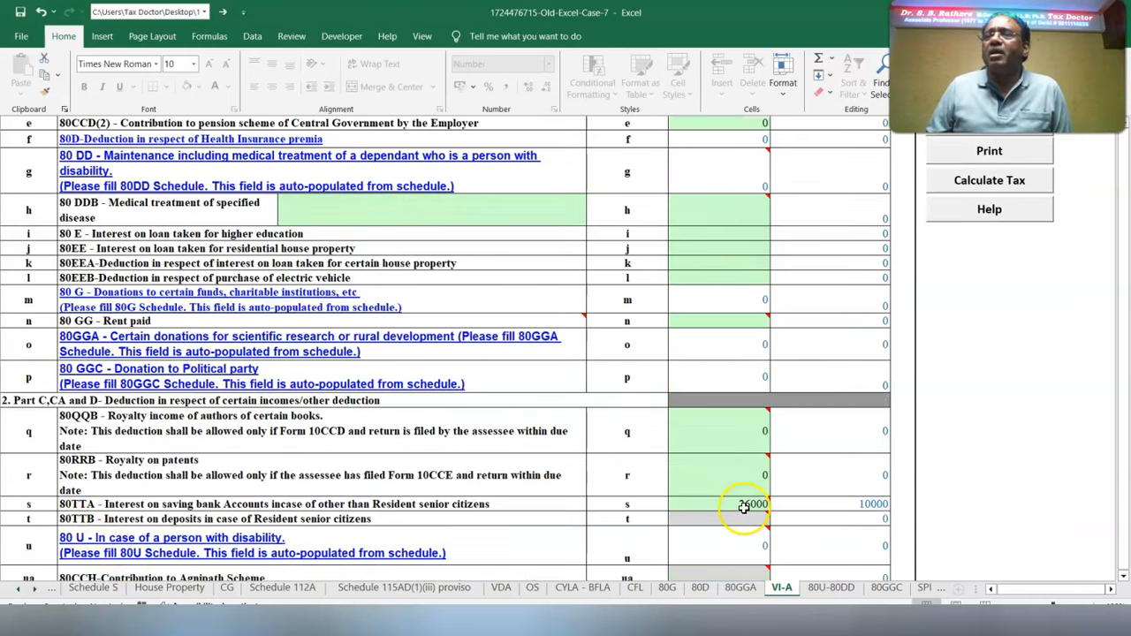
pyautogui.click(1012, 513)
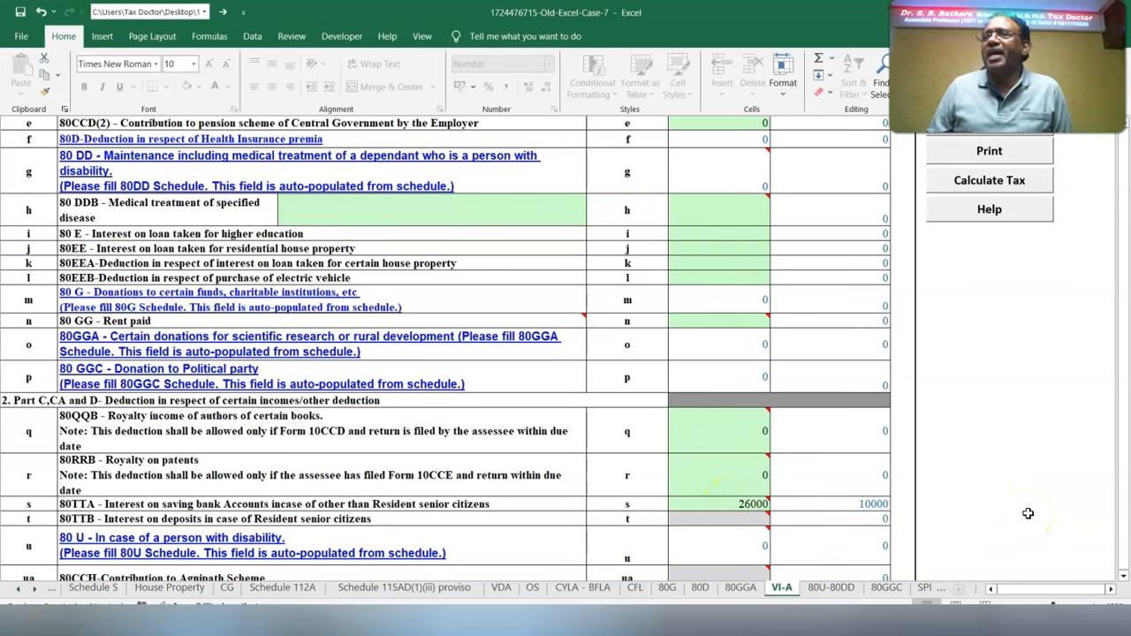
pyautogui.scroll(-5, 1028, 514)
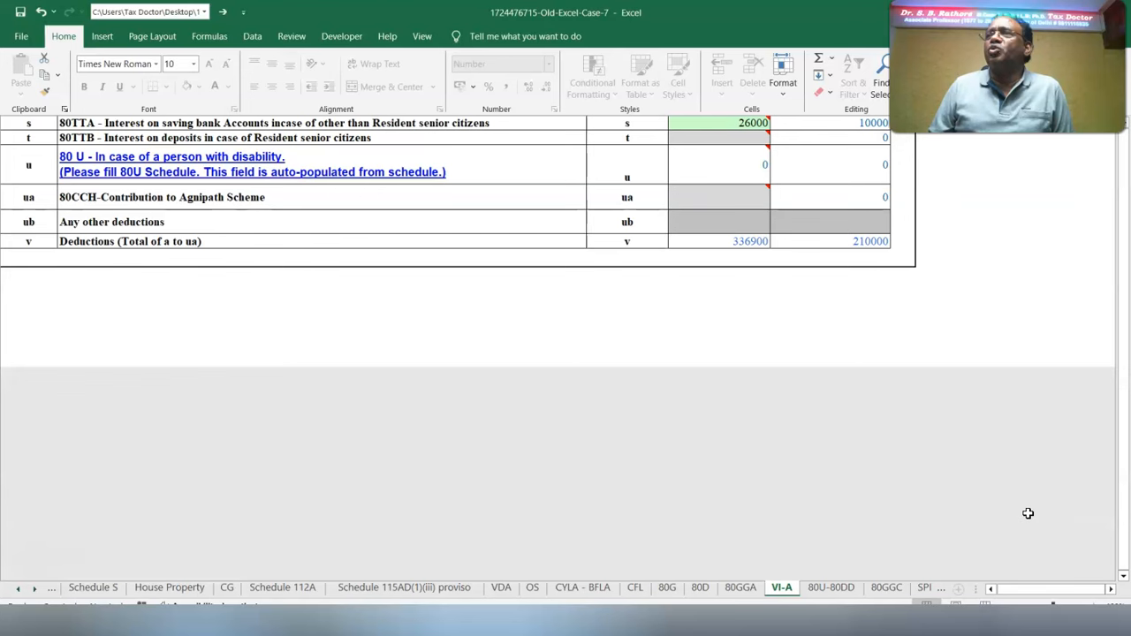
pyautogui.scroll(8, 1028, 514)
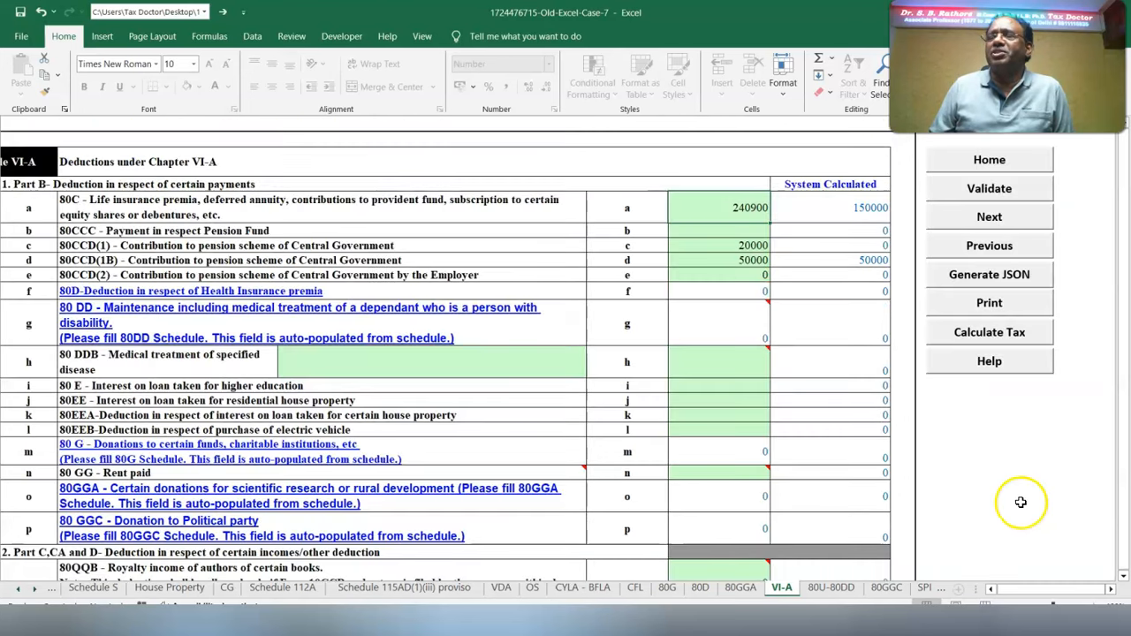
pyautogui.click(981, 188)
pyautogui.press('Return')
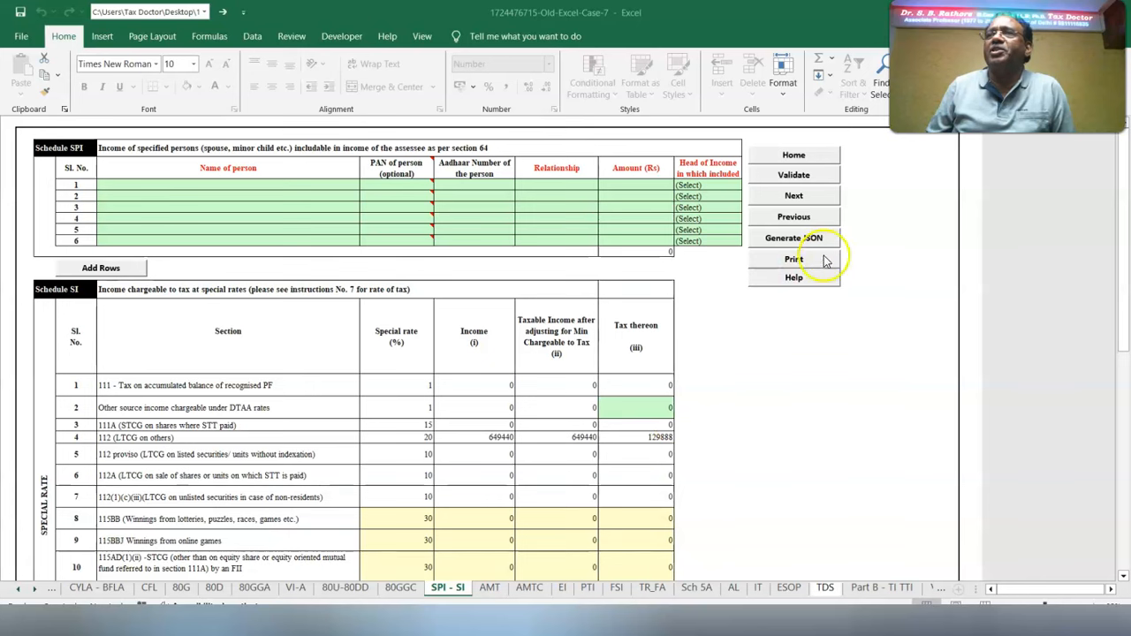
# Validate the SPI - SI sheet, and review and validate the immovable and movable assets in Schedule AL
pyautogui.click(794, 175)
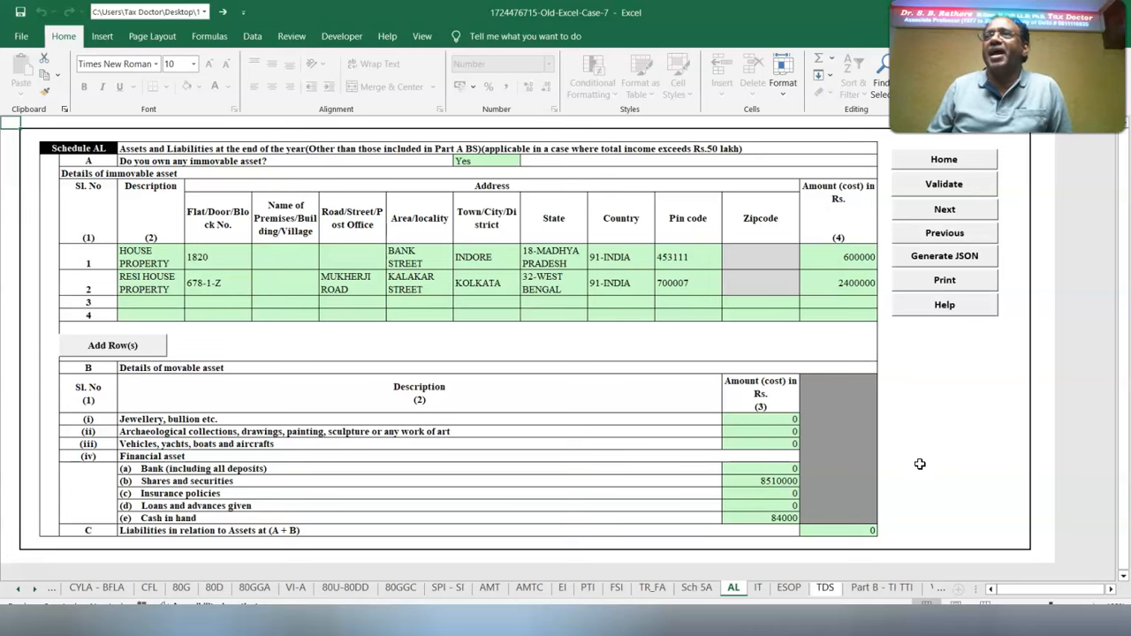
pyautogui.scroll(1, 245, 189)
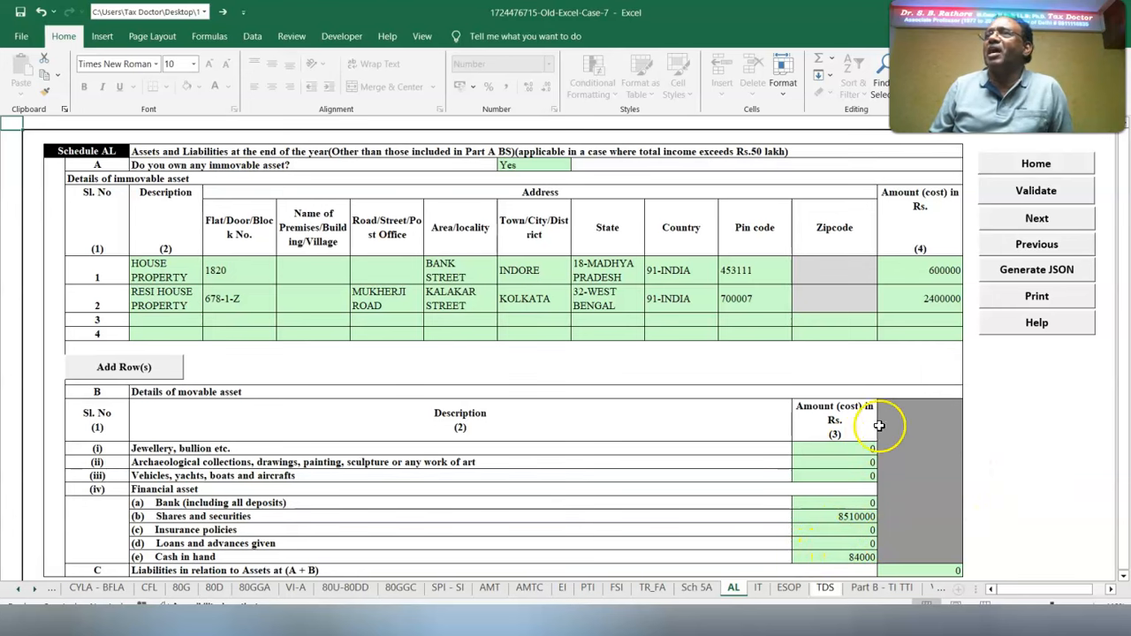
pyautogui.click(1020, 191)
pyautogui.click(556, 348)
# Open the IT schedule, review the advance tax and self-assessment tax payments, and validate the sheet
pyautogui.click(758, 587)
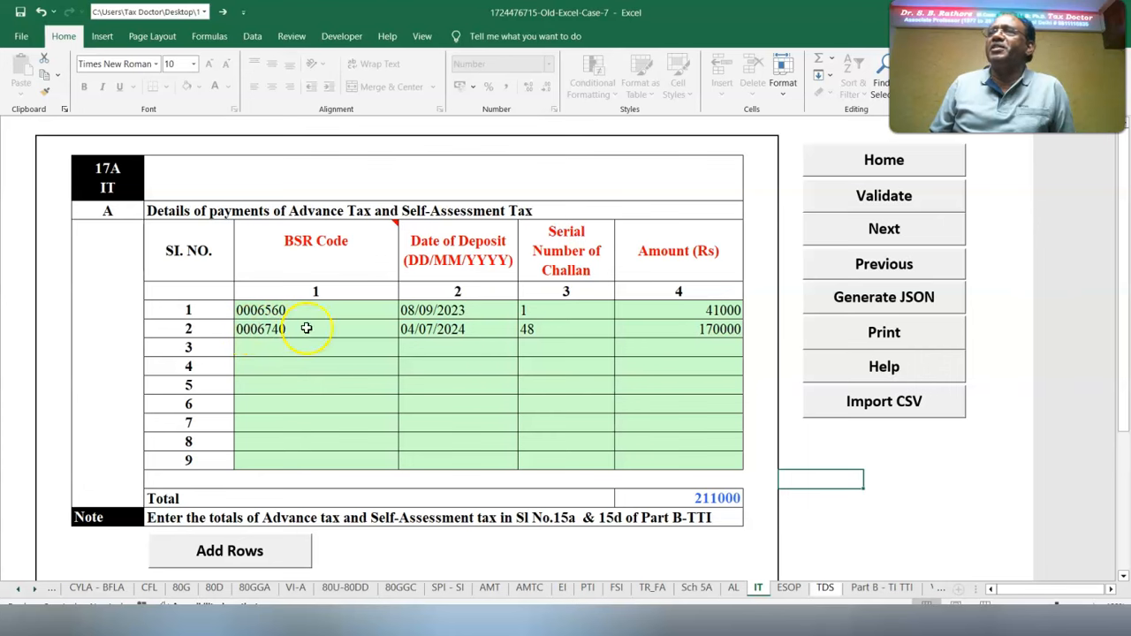
pyautogui.click(882, 194)
pyautogui.press('Return')
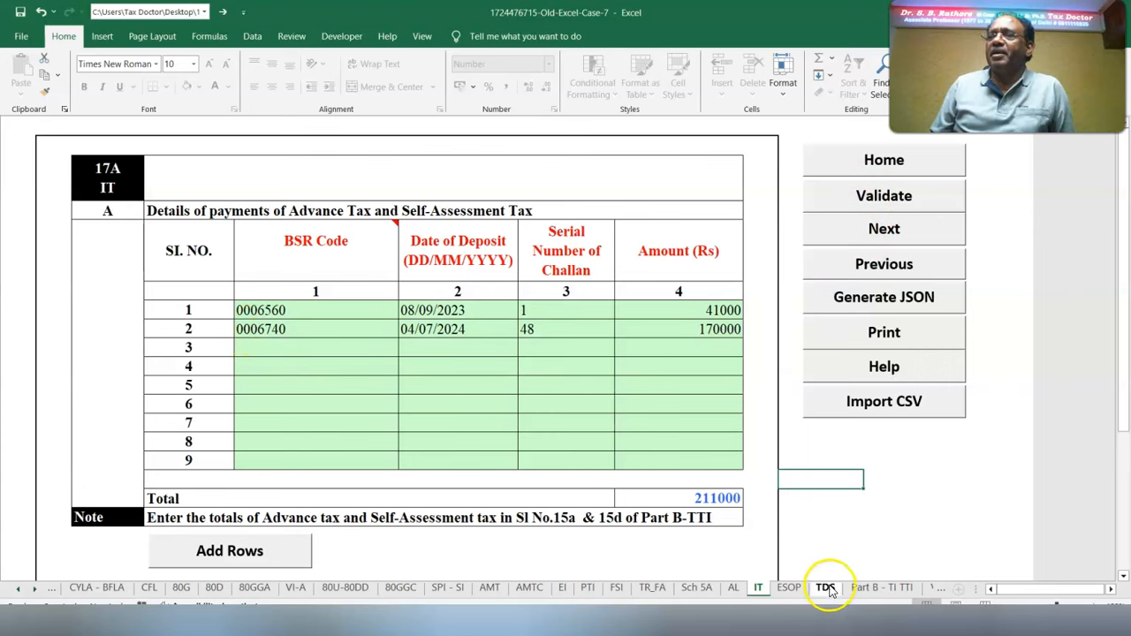
# Open the TDS schedule and review the salary TDS and the TDS 2 entry, through its gross amount and head of income
pyautogui.click(827, 589)
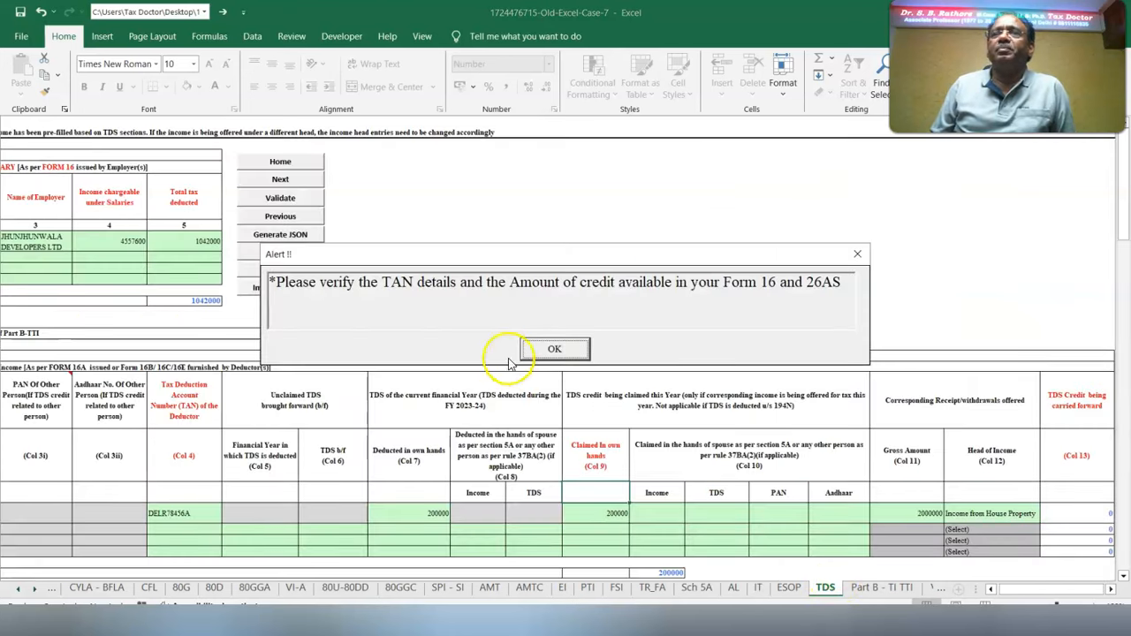
pyautogui.click(555, 350)
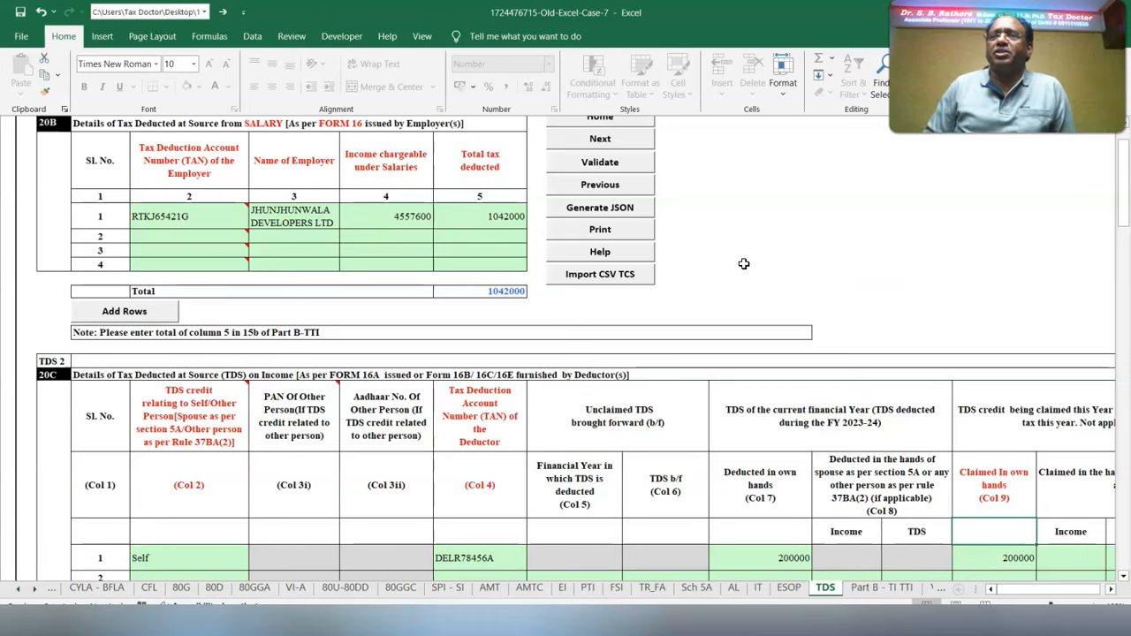
pyautogui.scroll(-1, 744, 263)
pyautogui.click(146, 487)
pyautogui.click(146, 486)
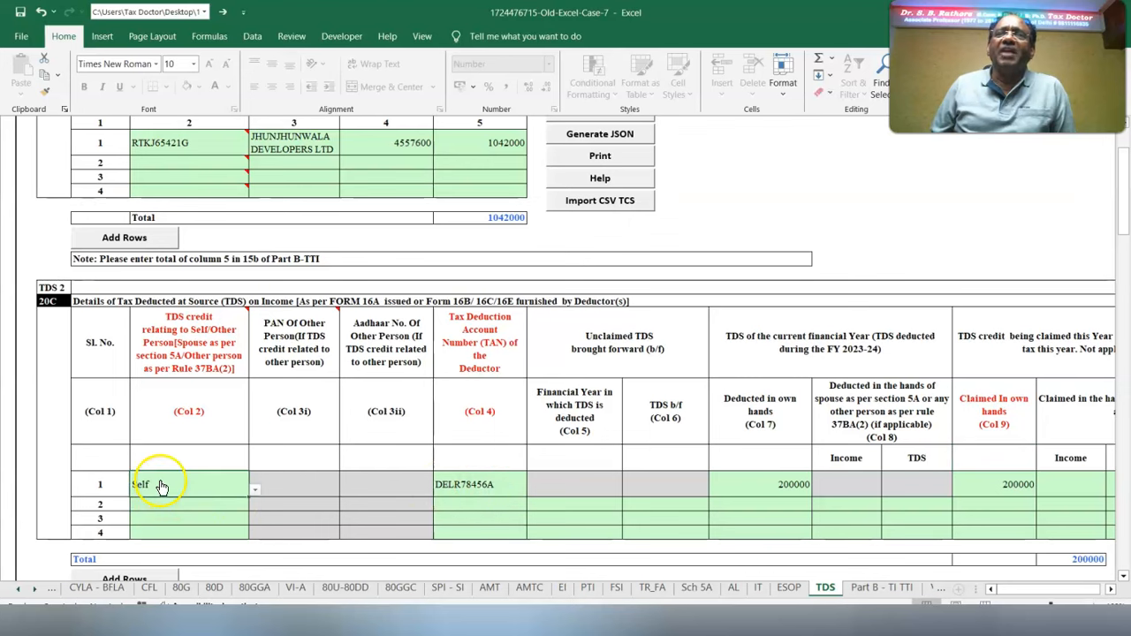
pyautogui.click(461, 492)
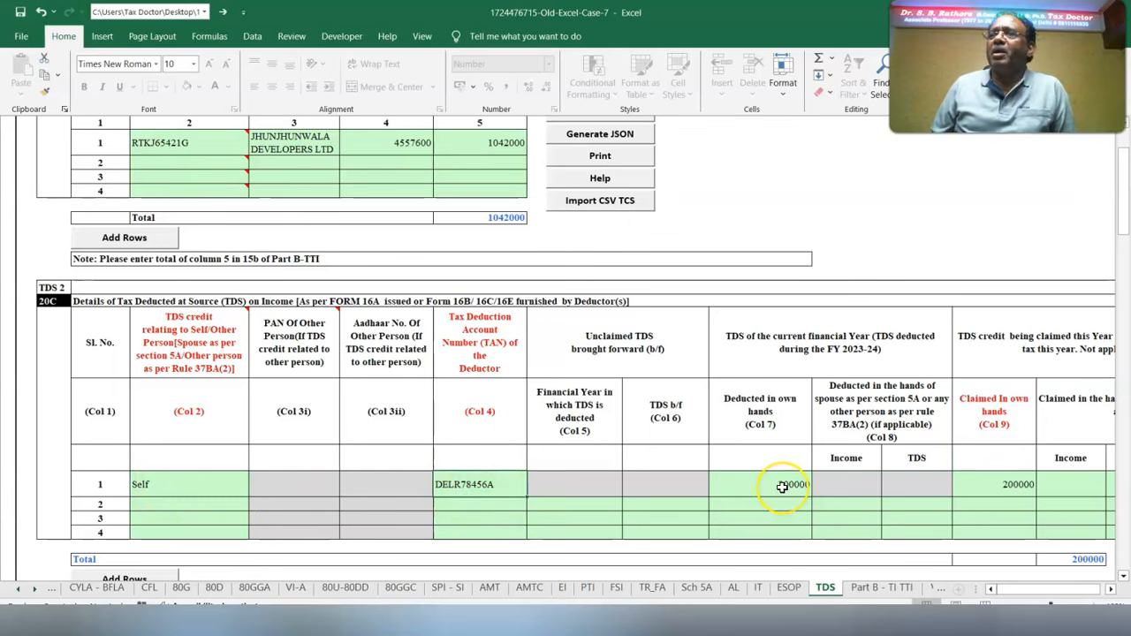
pyautogui.click(1006, 499)
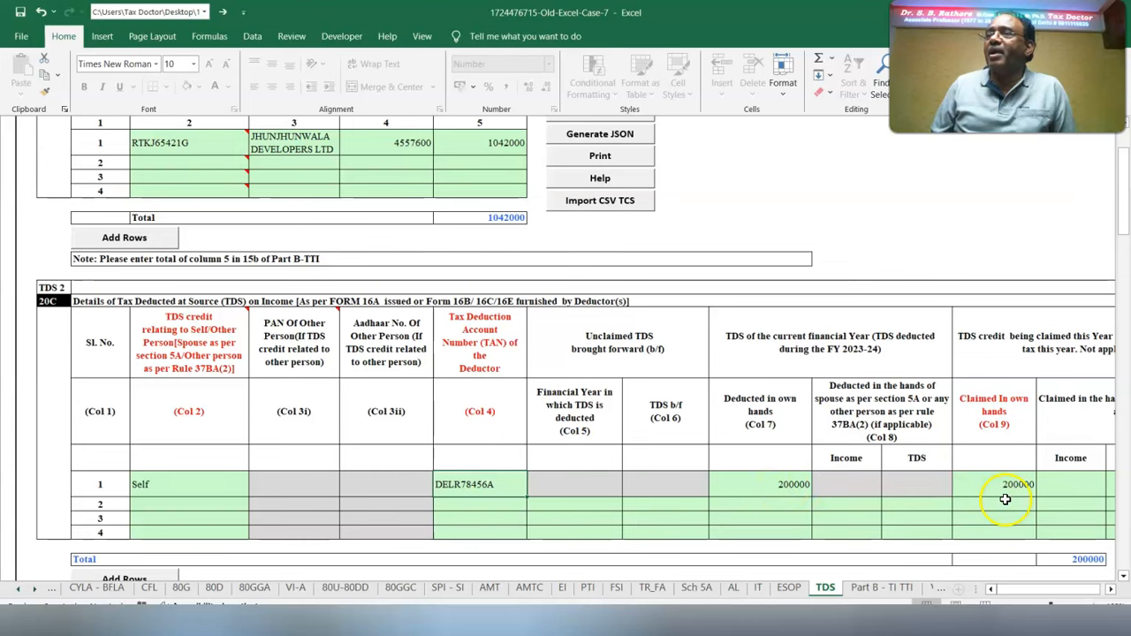
pyautogui.click(1111, 590)
pyautogui.click(834, 492)
pyautogui.click(928, 493)
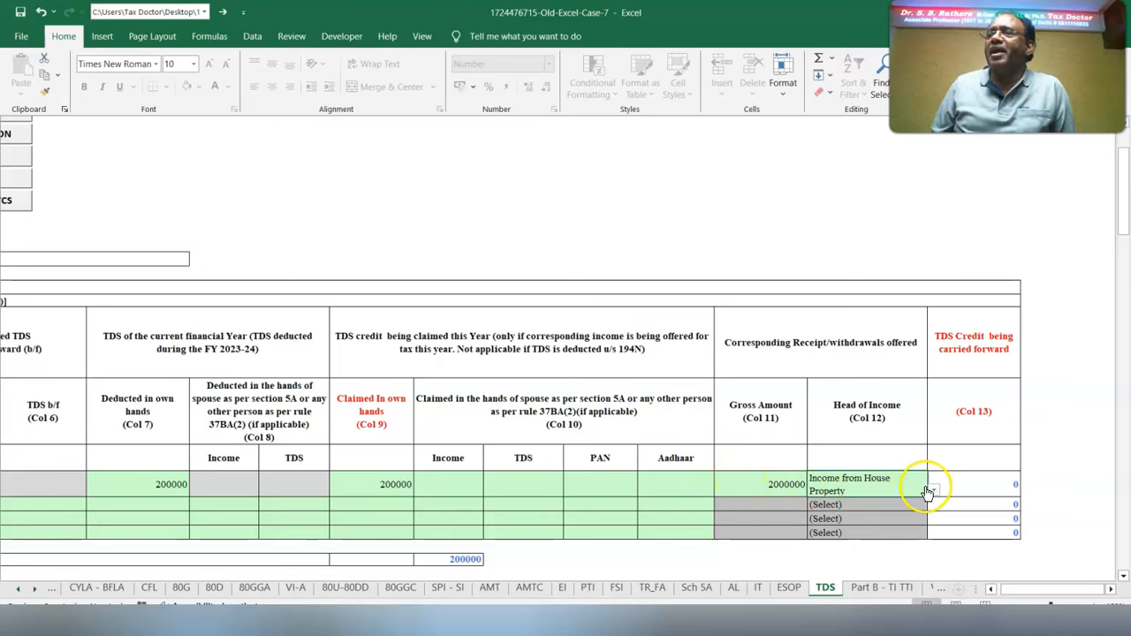
# Validate the TDS sheet
pyautogui.scroll(2, 937, 497)
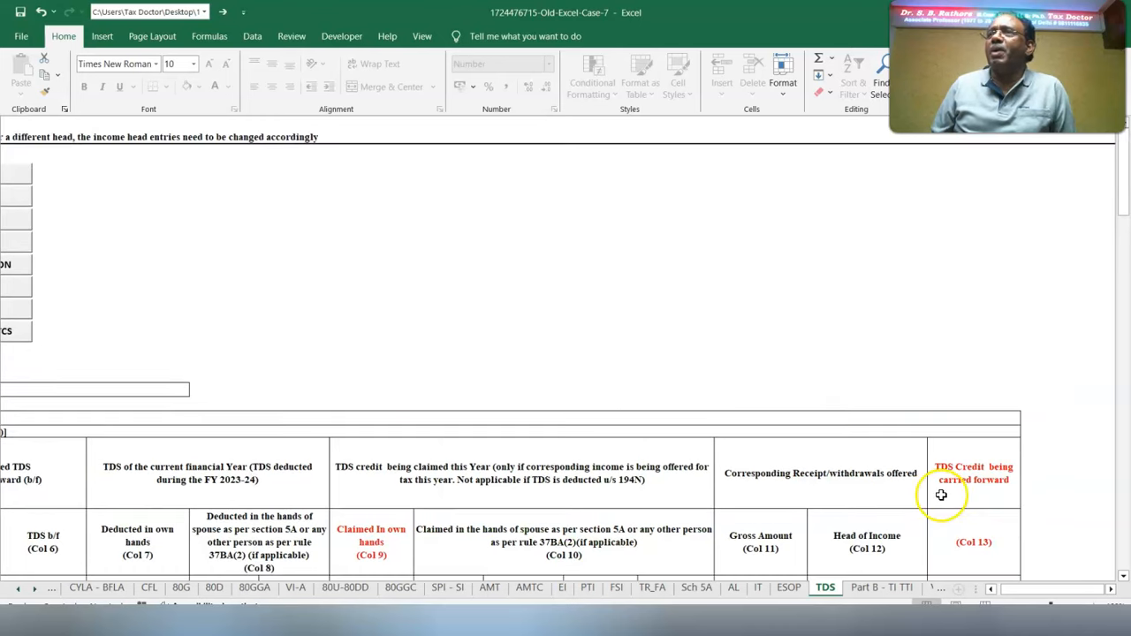
pyautogui.hscroll(-5, 942, 495)
pyautogui.click(485, 223)
pyautogui.press('Return')
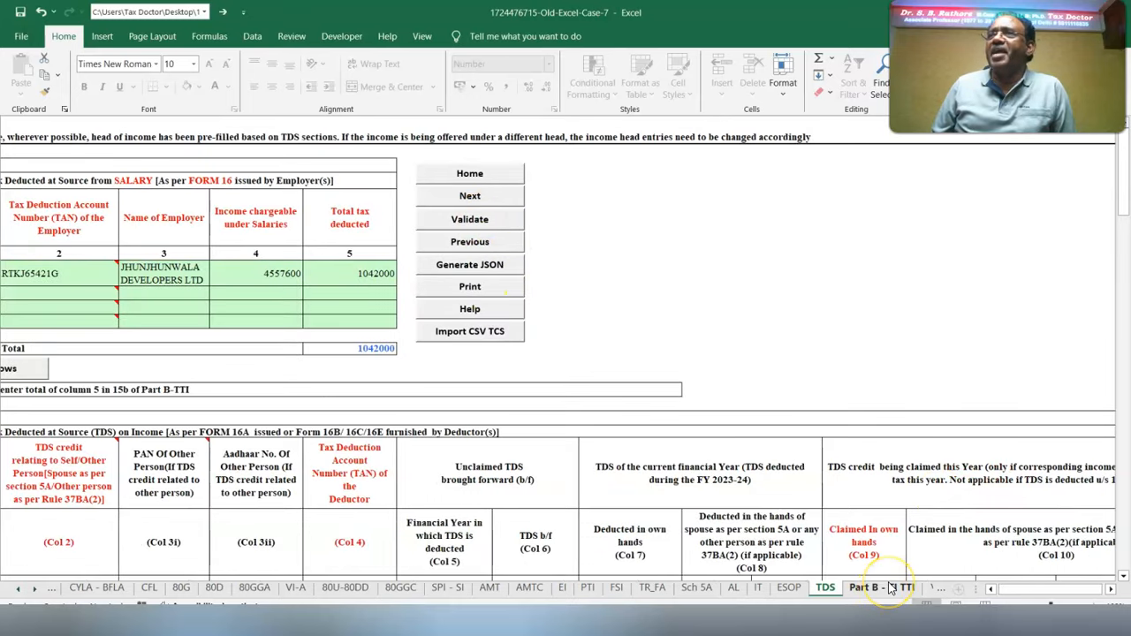
# Open Part B - TI TTI and review the bank account details and the answer on assets held outside India
pyautogui.click(891, 587)
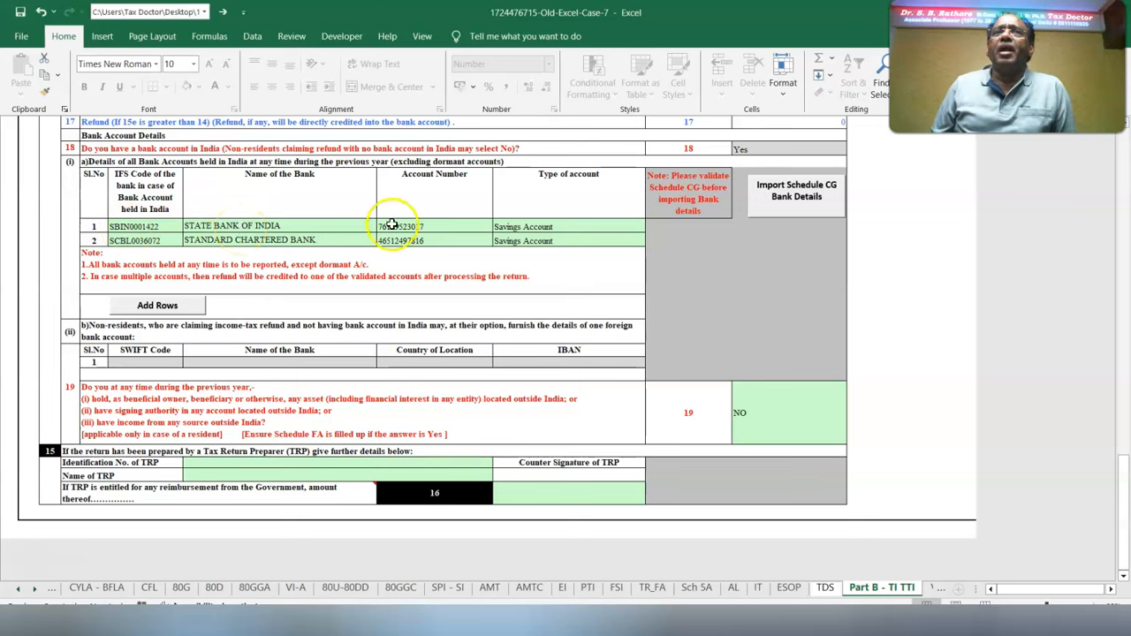
pyautogui.click(545, 227)
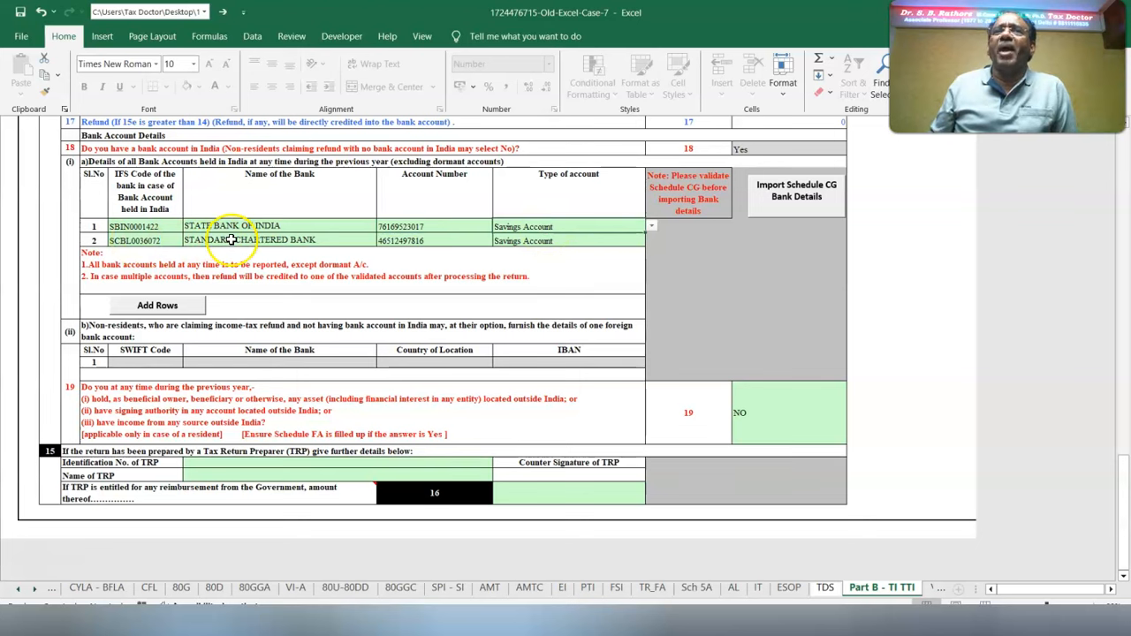
pyautogui.click(575, 243)
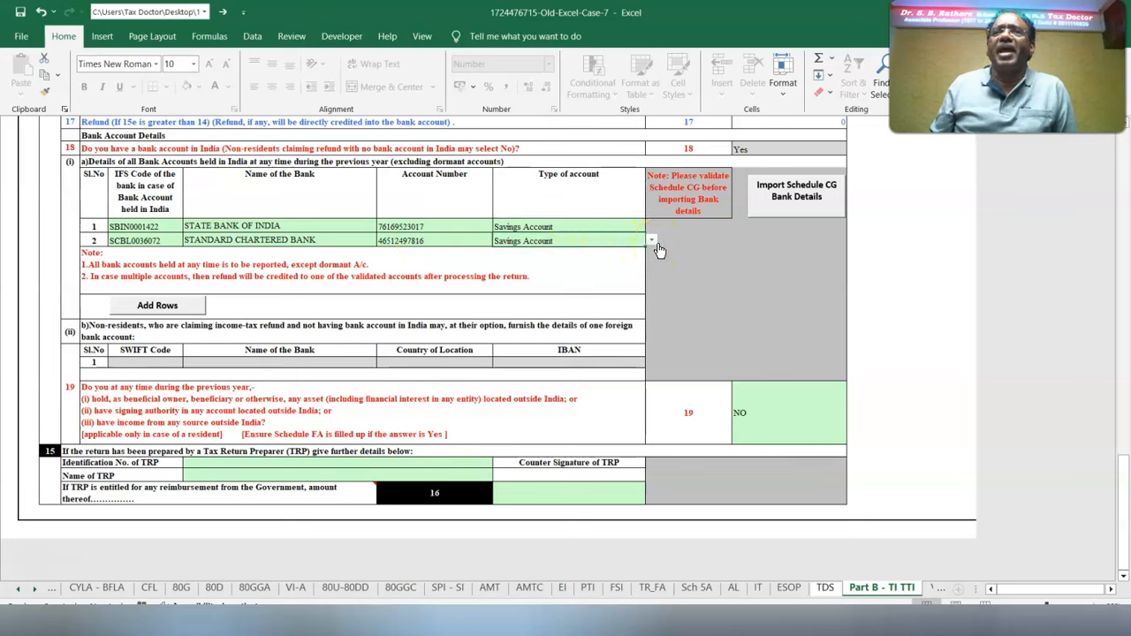
pyautogui.click(835, 435)
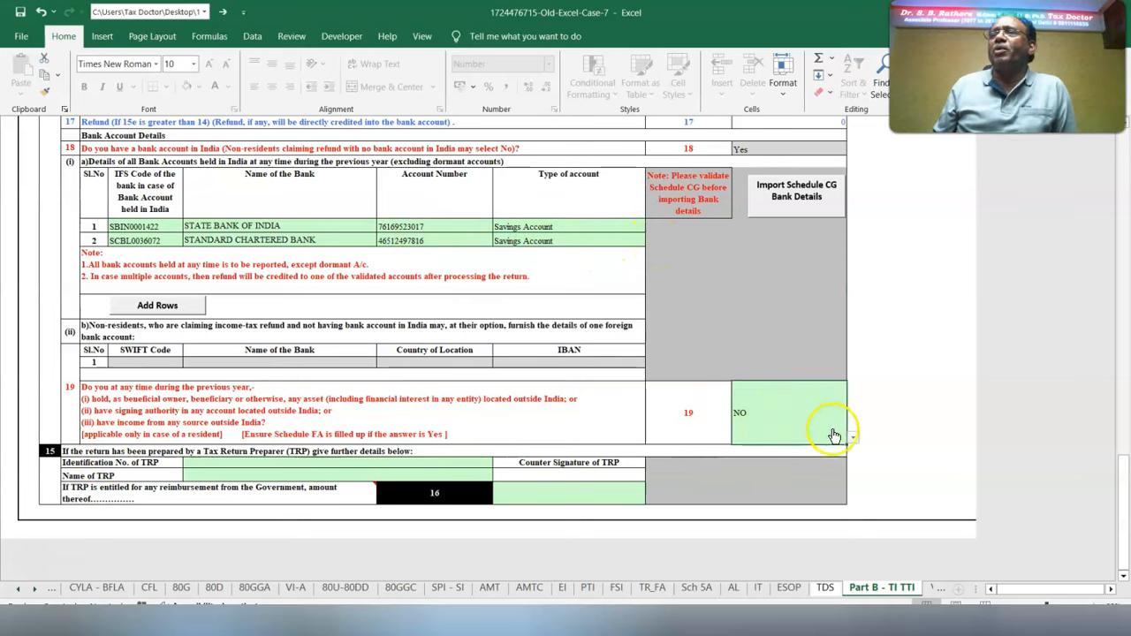
# Open the Verification sheet, review the declarant's details and the filing capacity, and validate the sheet
pyautogui.hotkey('ctrl', 'pagedown')
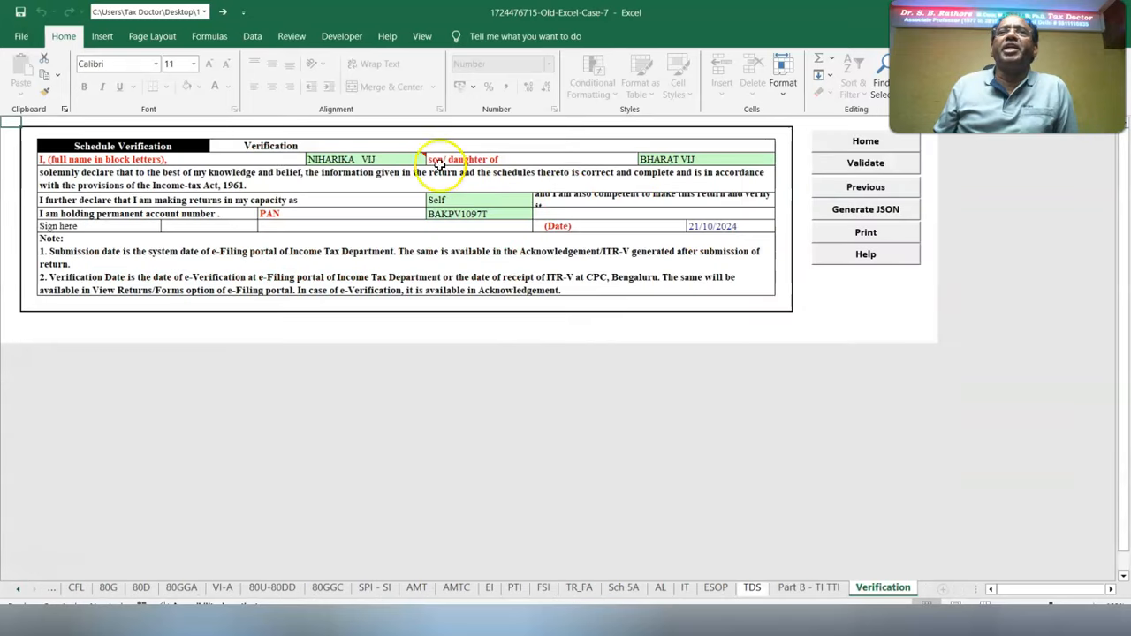
pyautogui.moveTo(331, 156)
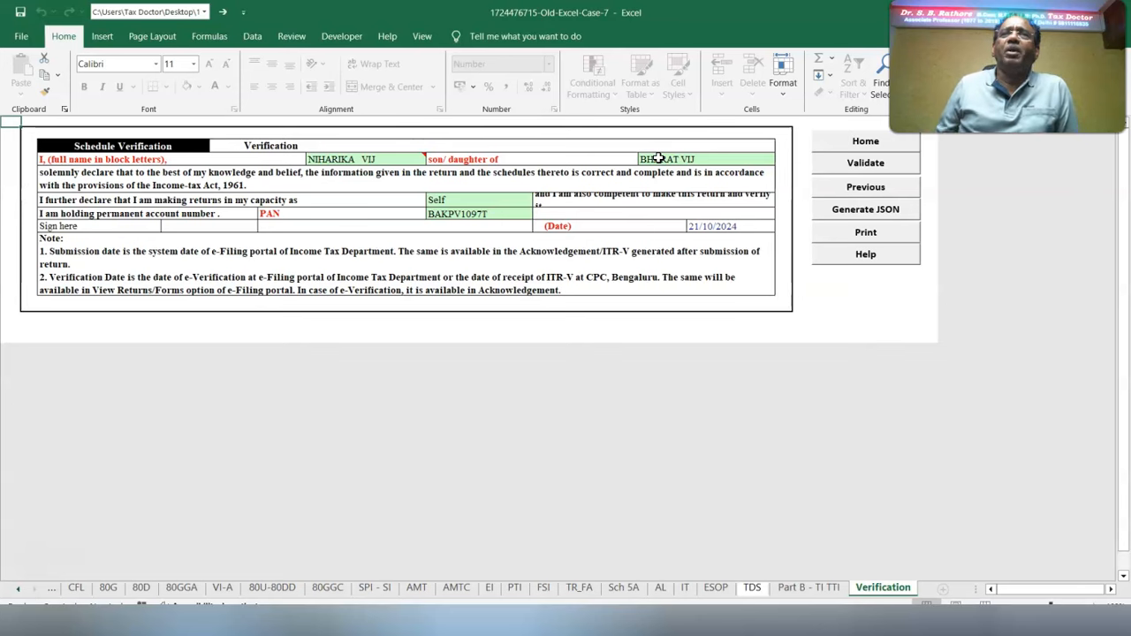
pyautogui.click(442, 202)
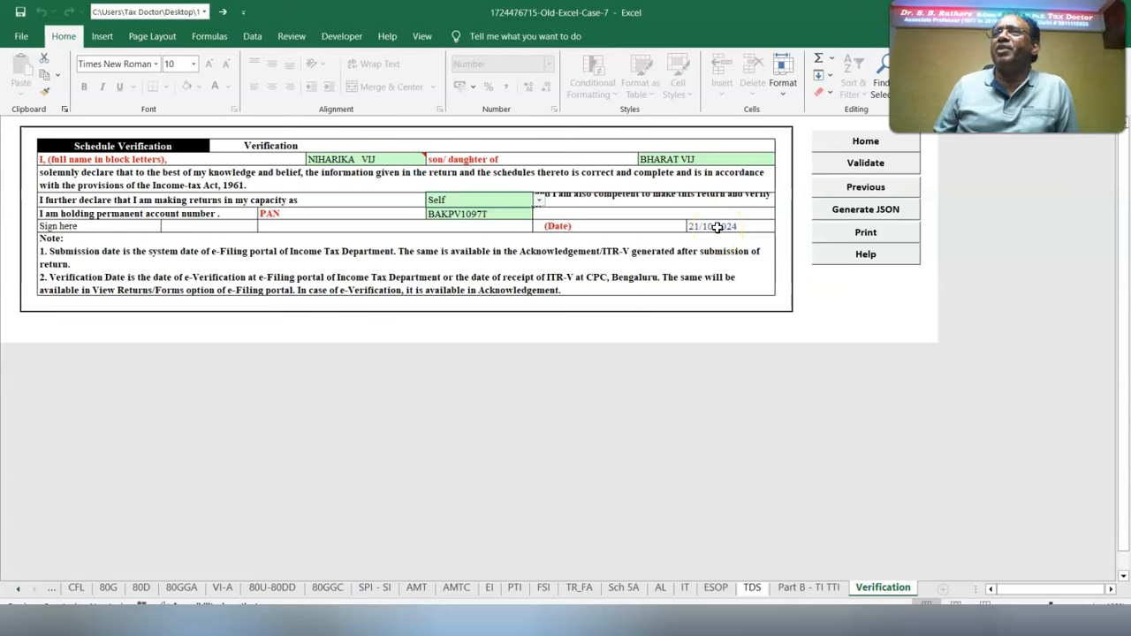
pyautogui.click(840, 163)
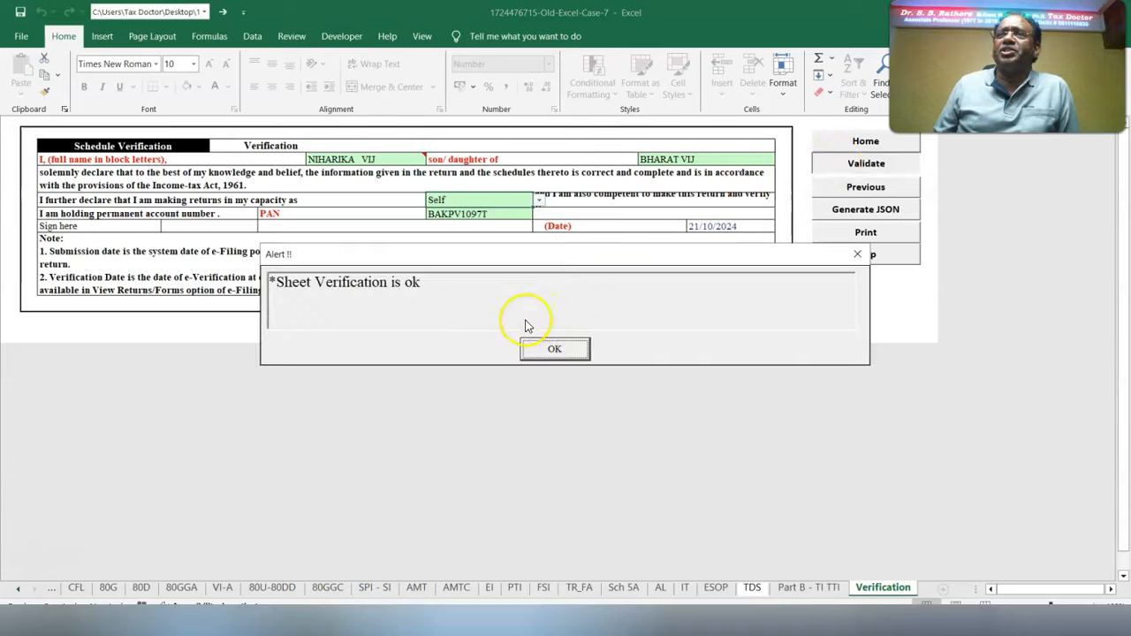
pyautogui.click(549, 348)
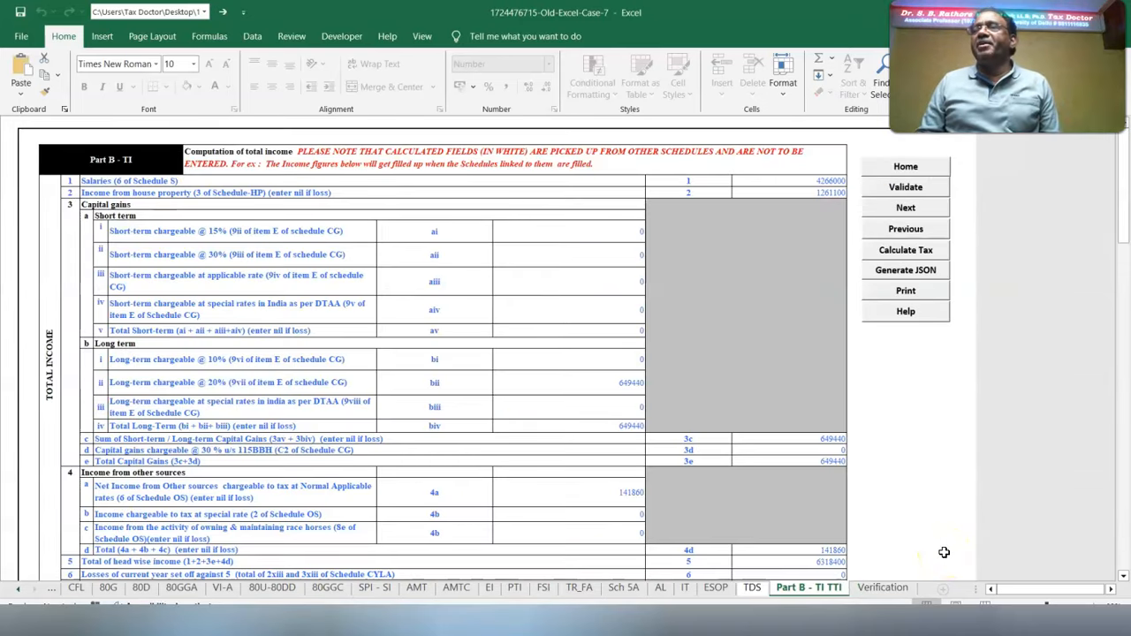
# Calculate the tax in Part B - TI TTI and review the total income, deductions, surcharge, cess and tax liability computation
pyautogui.click(912, 243)
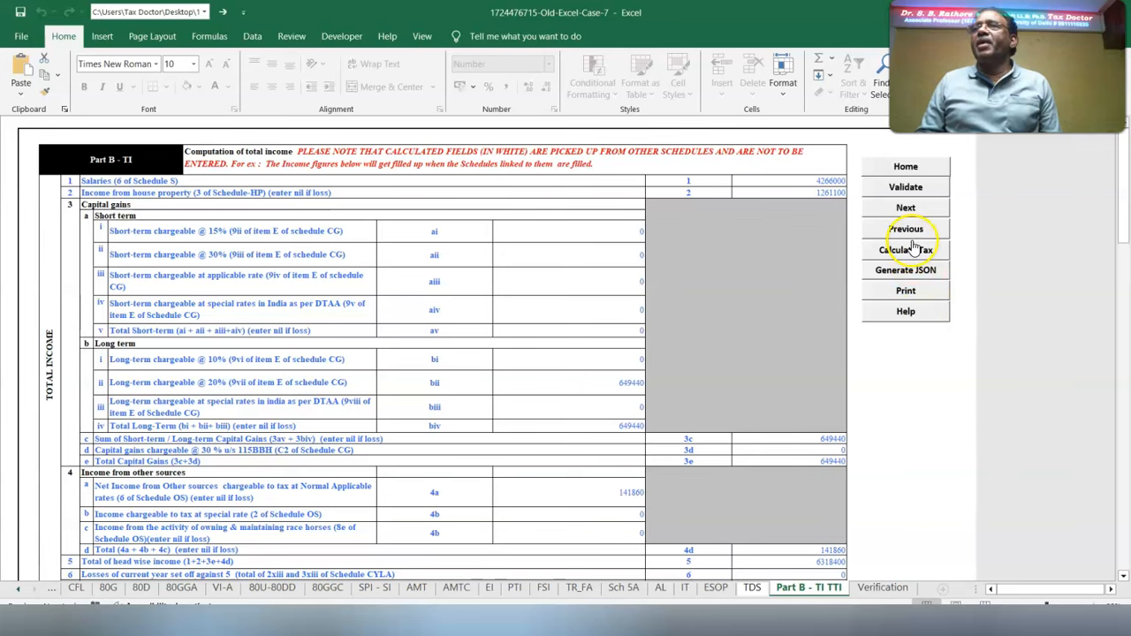
pyautogui.click(913, 250)
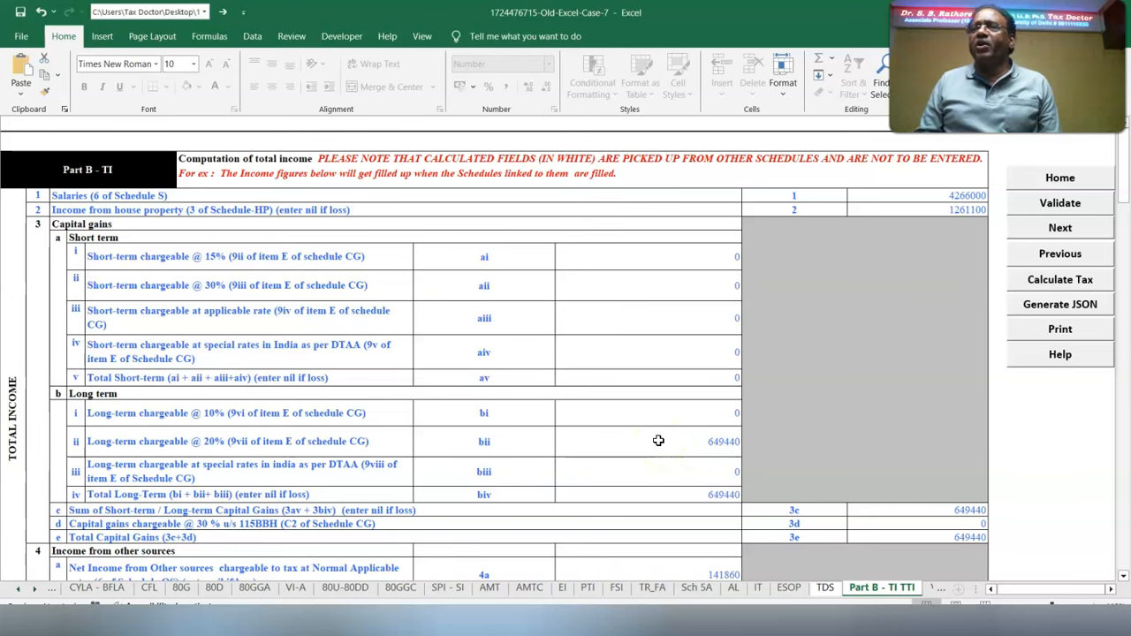
pyautogui.scroll(-5, 681, 424)
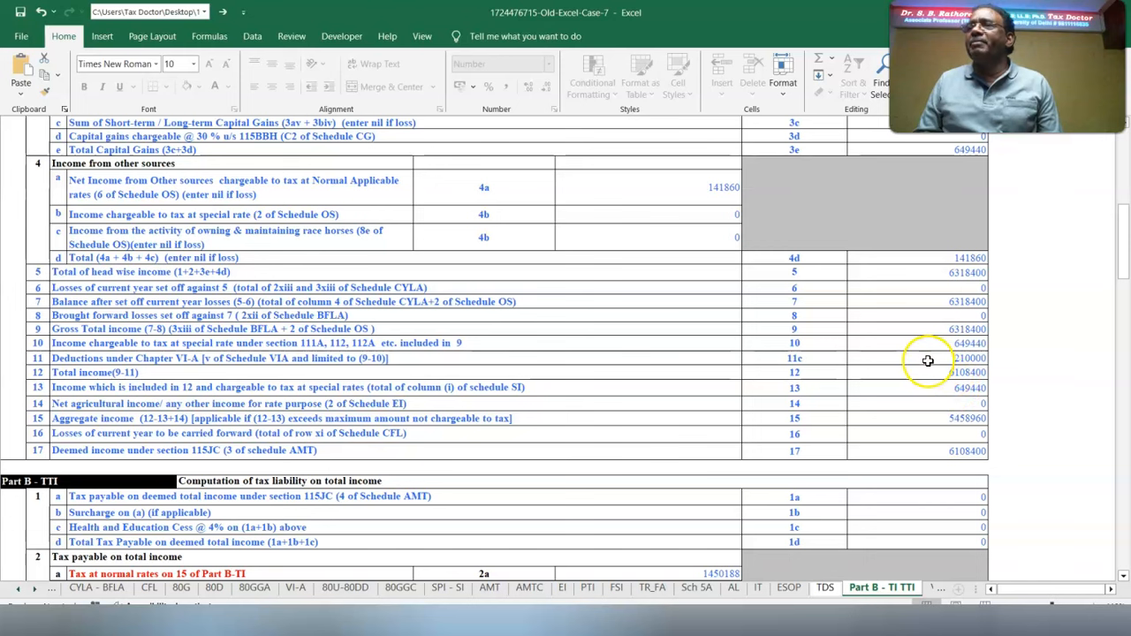
pyautogui.scroll(-4, 469, 362)
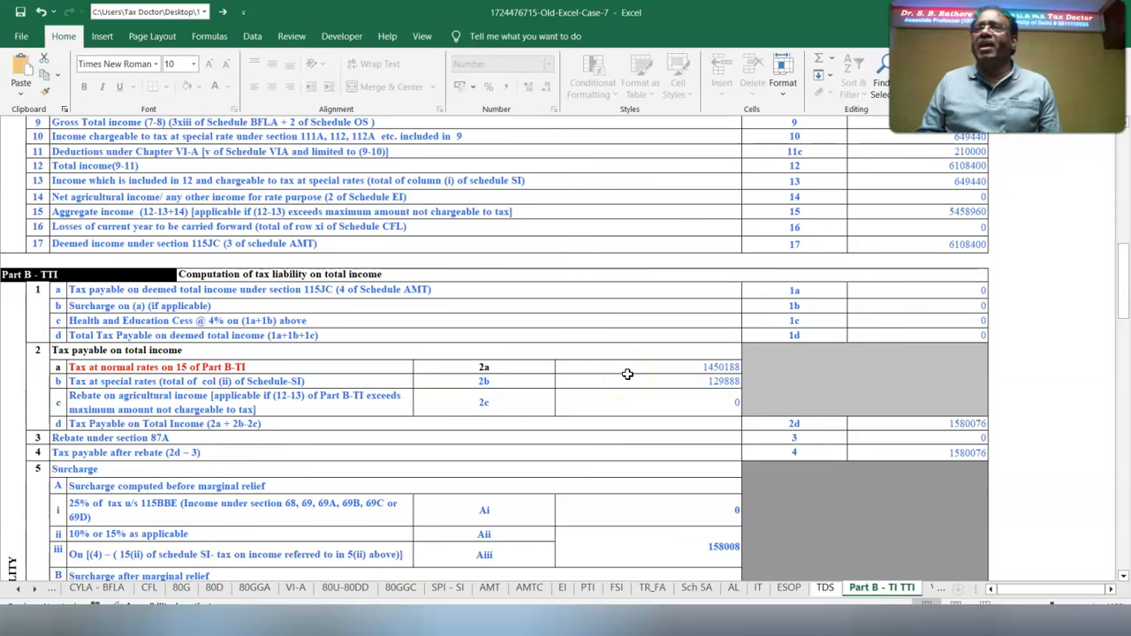
pyautogui.click(1125, 576)
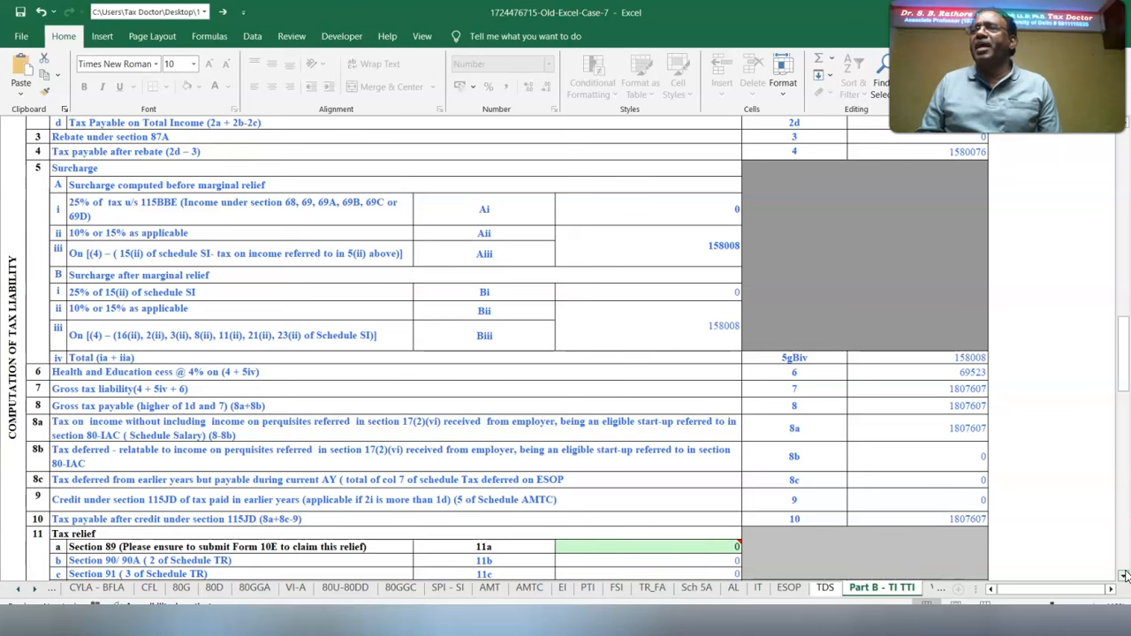
pyautogui.scroll(-3, 929, 391)
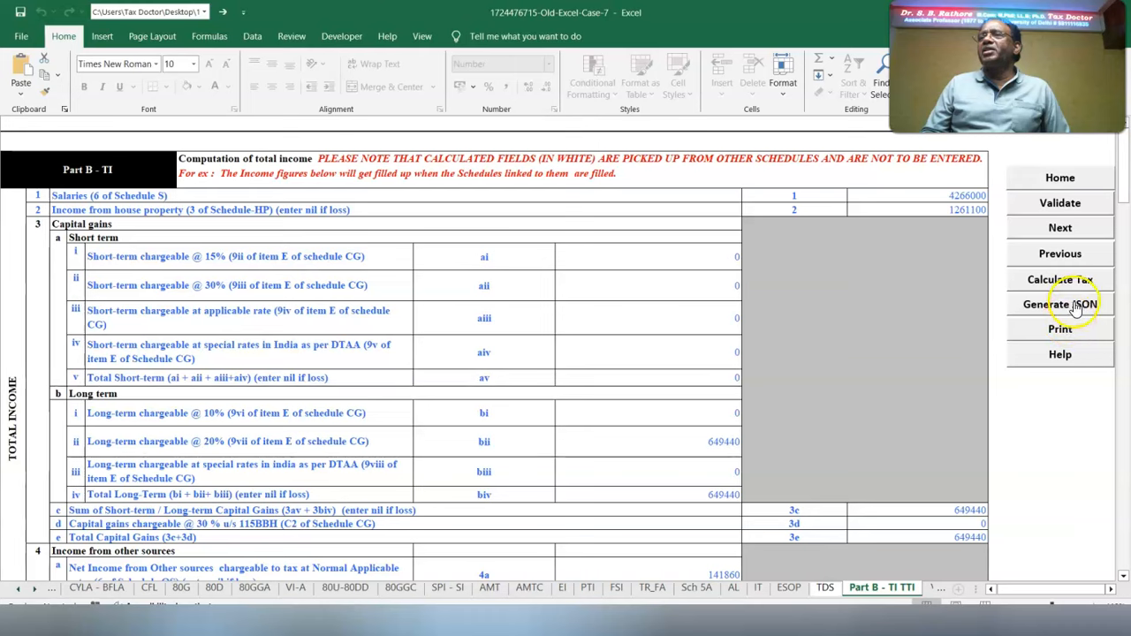
# Generate the JSON summary of the return and acknowledge the alerts on set-off, tax payment and the storage path
pyautogui.click(1078, 307)
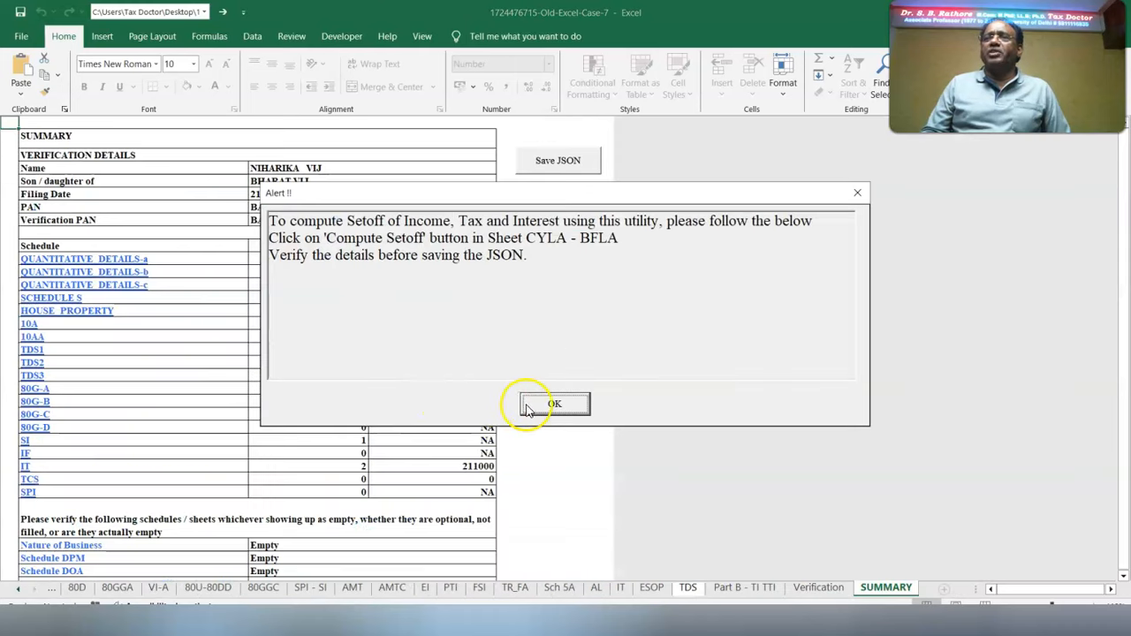
pyautogui.click(528, 409)
pyautogui.click(560, 411)
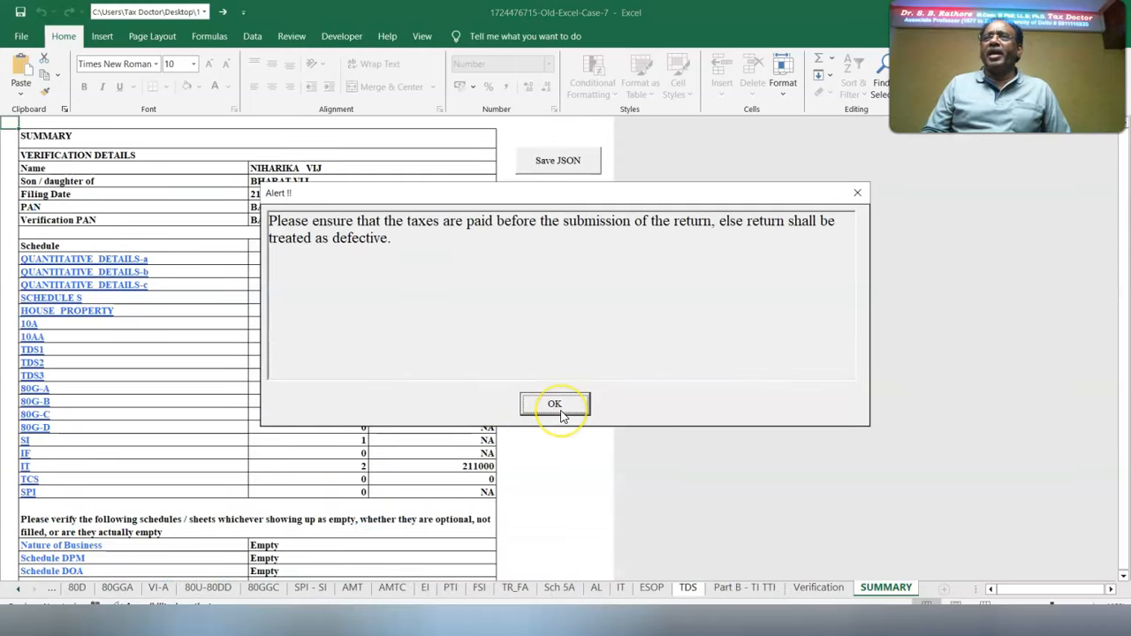
pyautogui.click(560, 412)
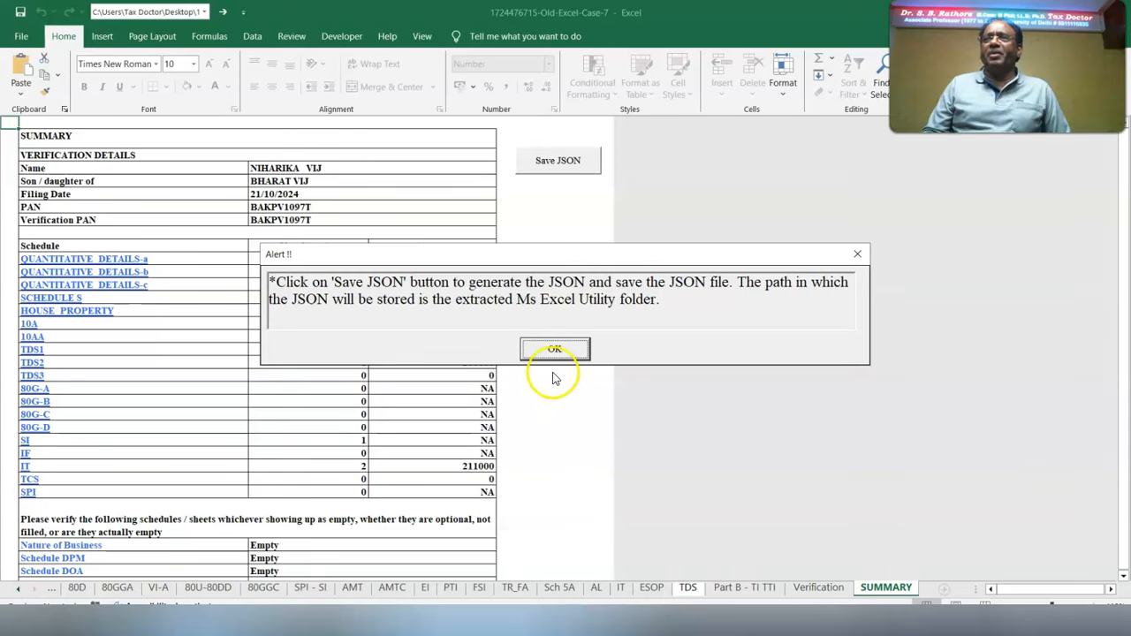
pyautogui.click(555, 350)
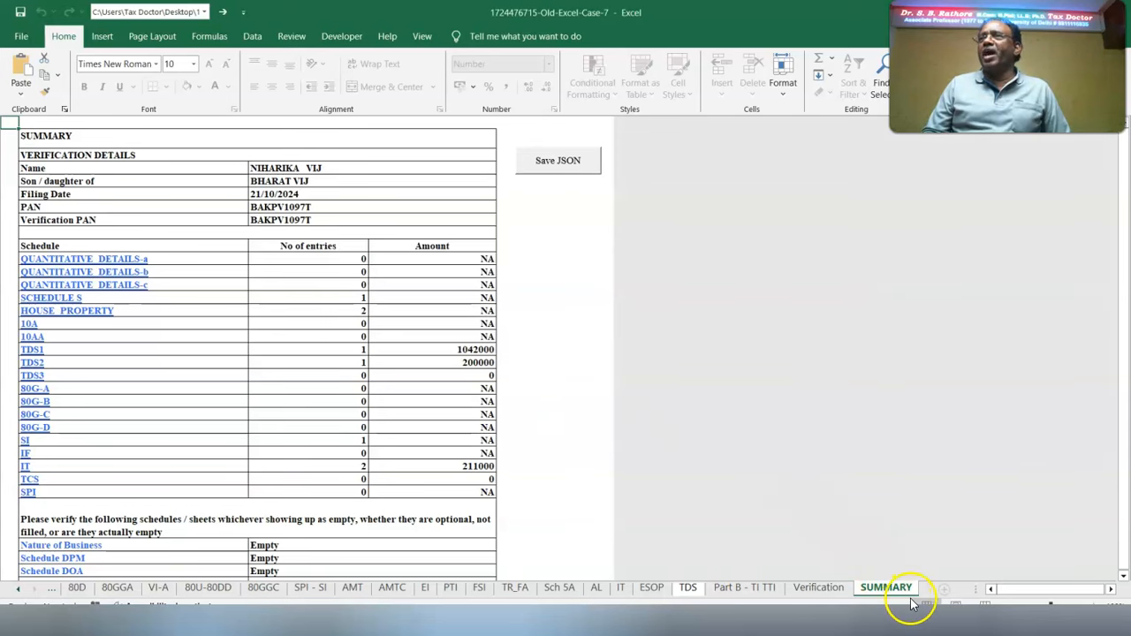
# Save the return as a JSON file on the desktop and switch to the desktop
pyautogui.click(554, 168)
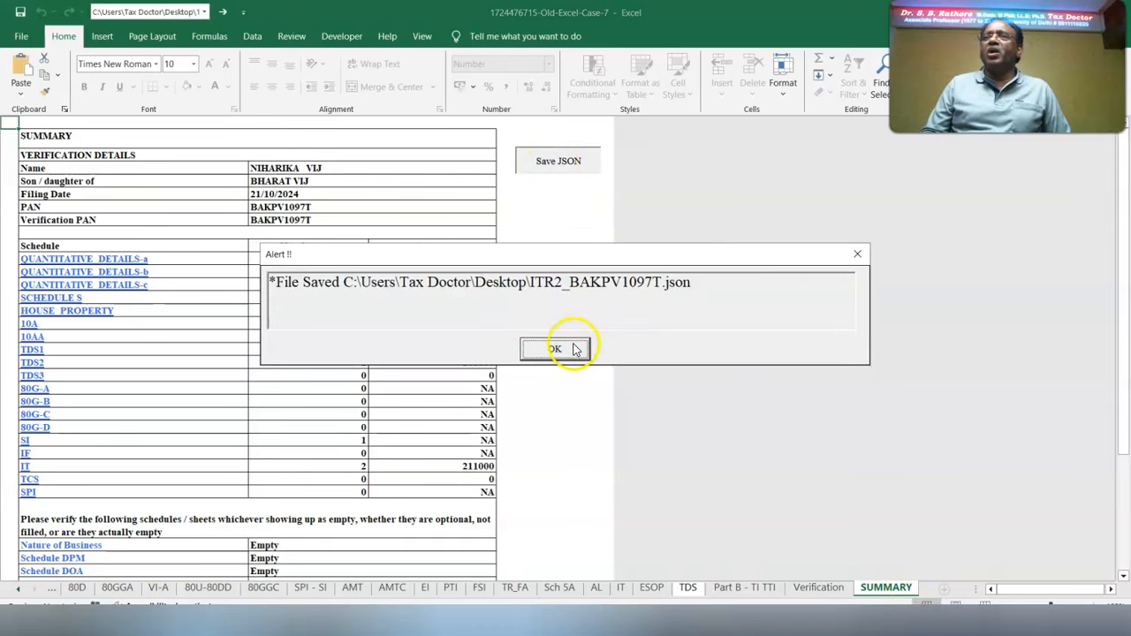
pyautogui.click(571, 351)
pyautogui.click(571, 350)
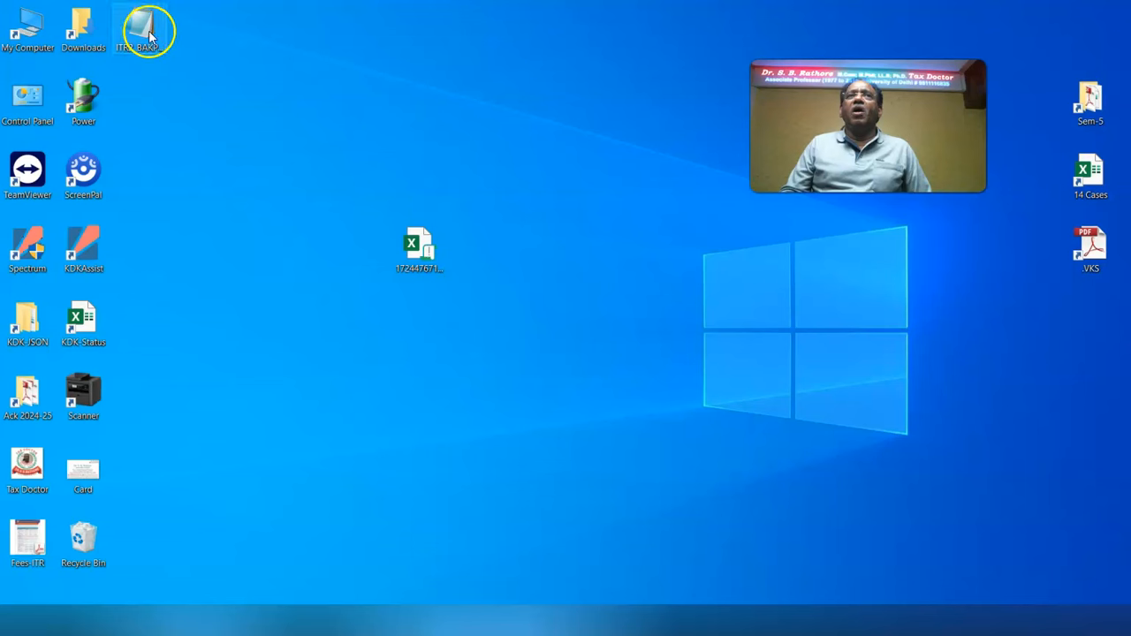
# Move the saved ITR2 JSON file beside the Excel utility on the desktop and review its file properties
pyautogui.moveTo(148, 33); pyautogui.dragTo(311, 216)
pyautogui.hotkey('alt', 'Return')
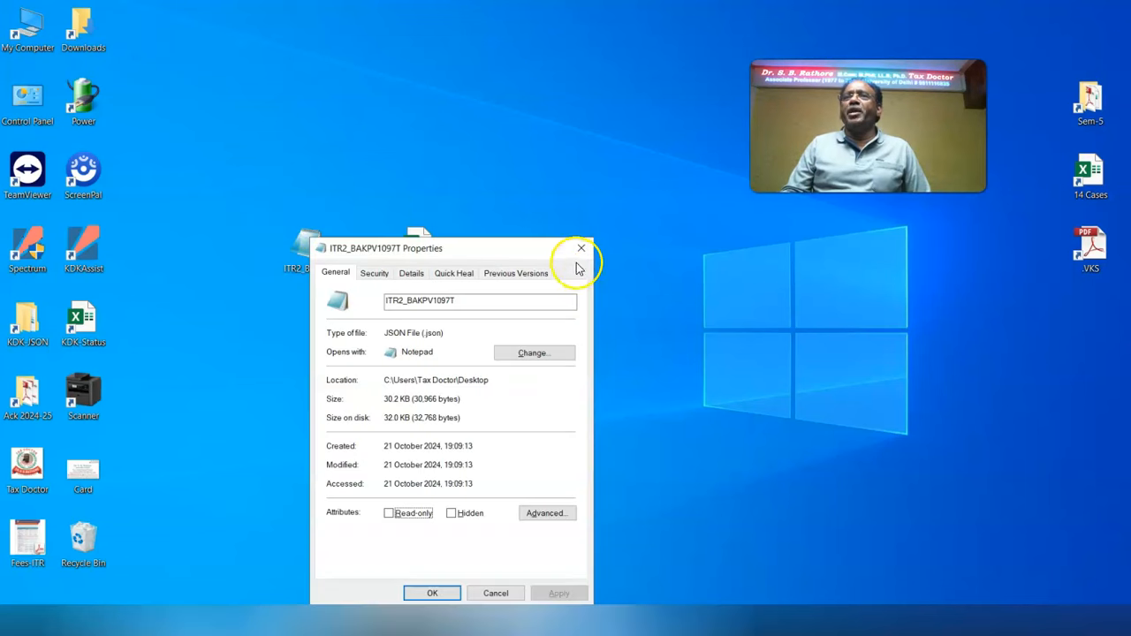
pyautogui.click(580, 248)
# Open the ITR2 JSON file in Notepad and search downward for all occurrences of 3710
pyautogui.rightClick(307, 259)
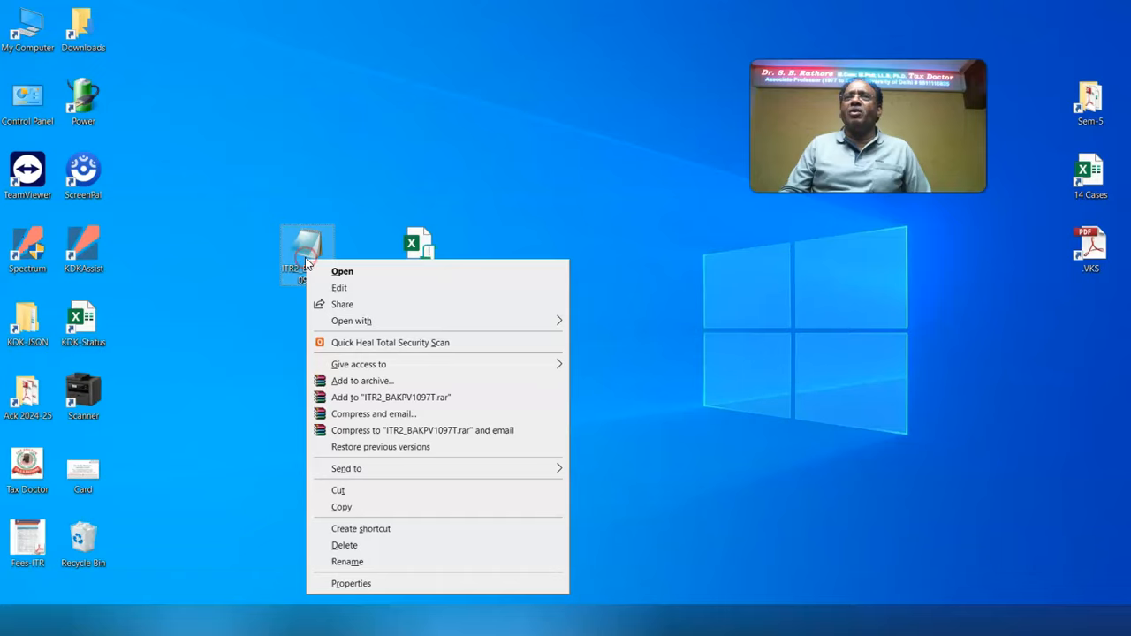
pyautogui.click(336, 270)
pyautogui.click(31, 25)
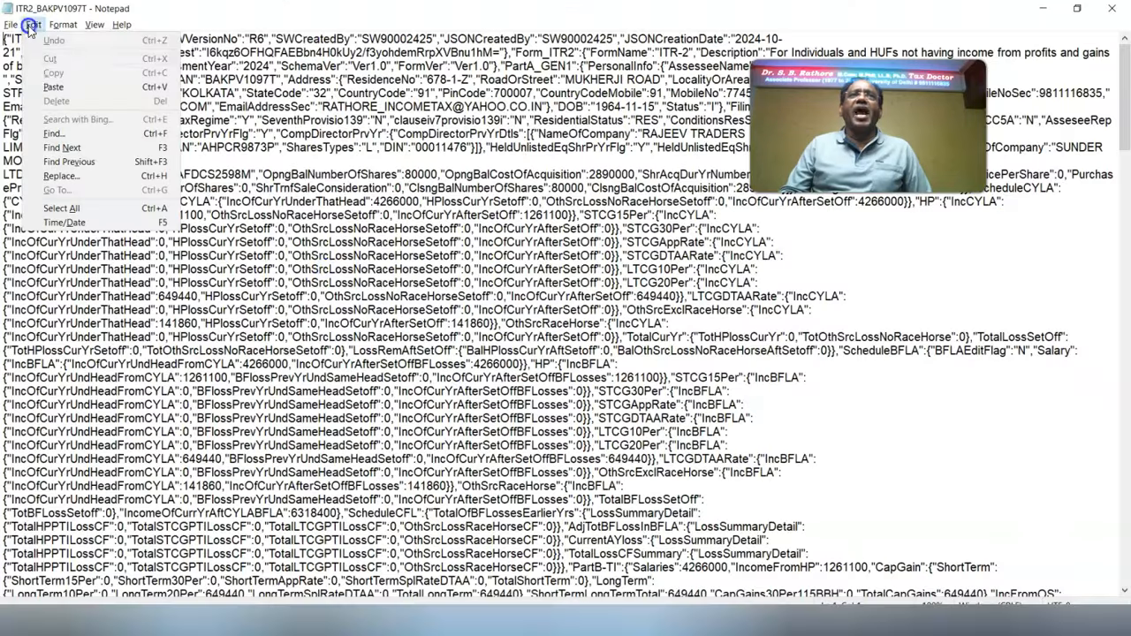
pyautogui.click(69, 134)
pyautogui.write('3710')
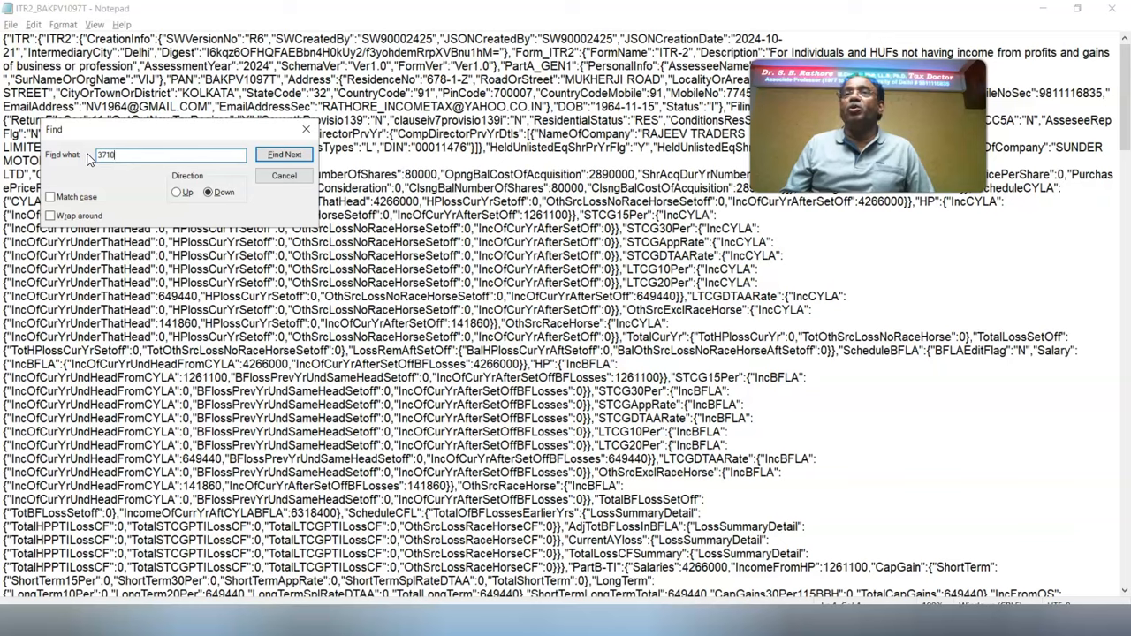
pyautogui.click(285, 156)
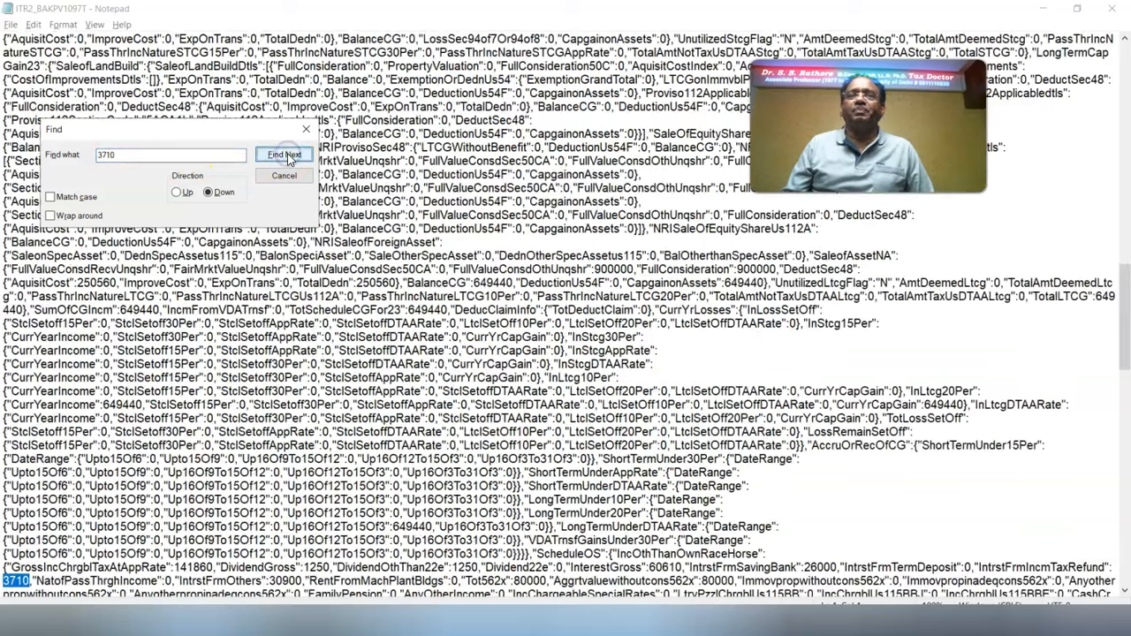
pyautogui.click(285, 156)
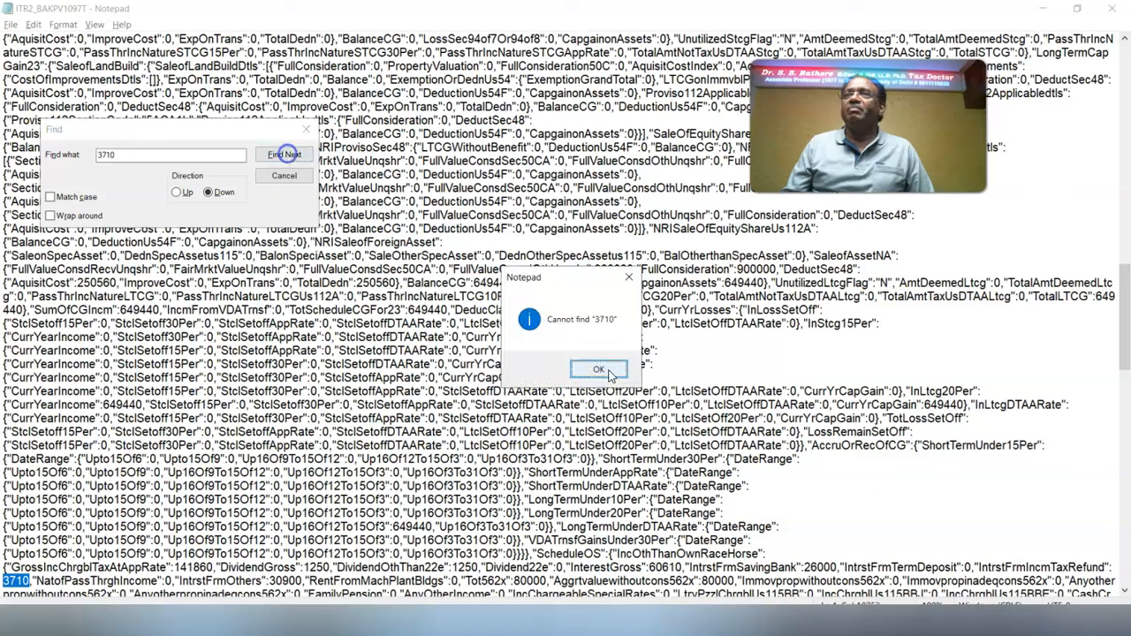
pyautogui.click(603, 370)
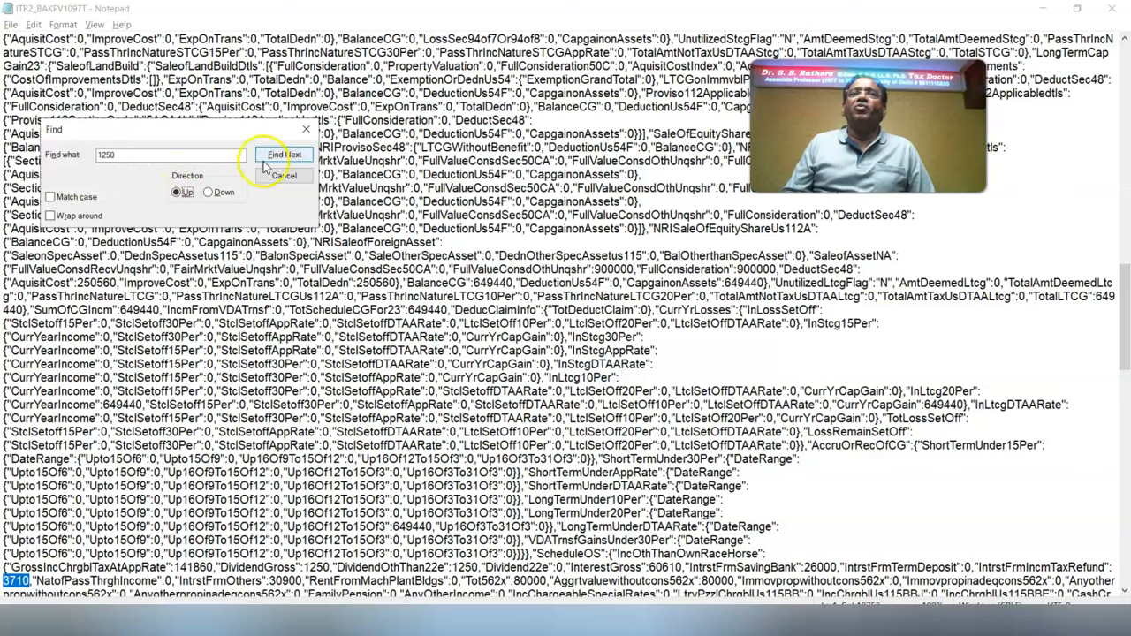